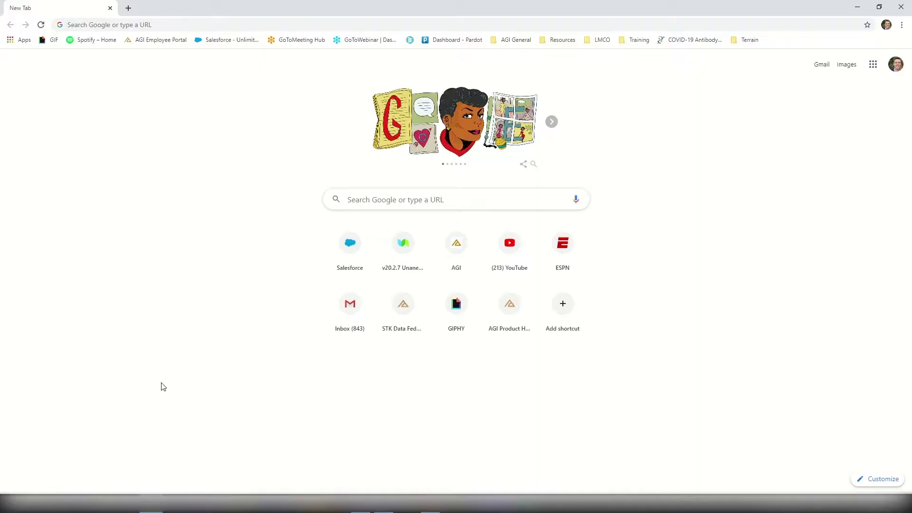
{"action": "left_click", "coordinate": [89, 26]}
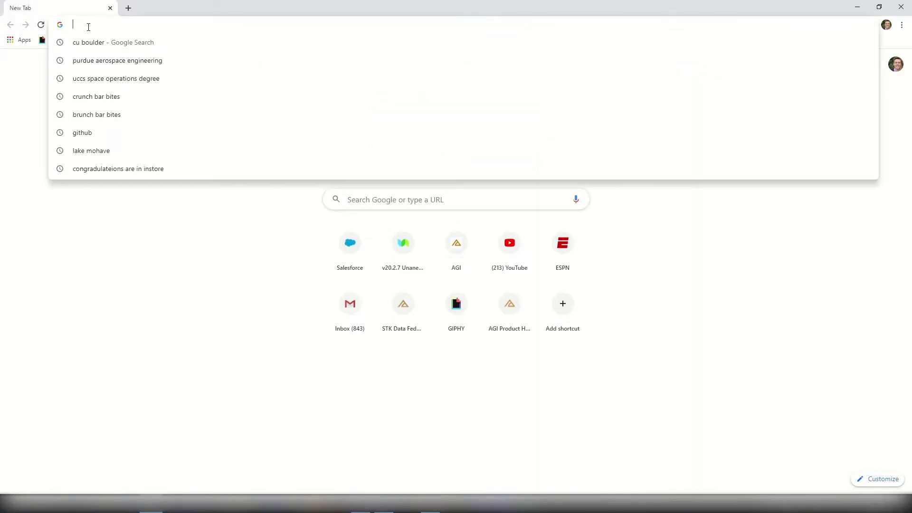
{"action": "type", "text": "https://viewer.nationalmap.gov/basic/"}
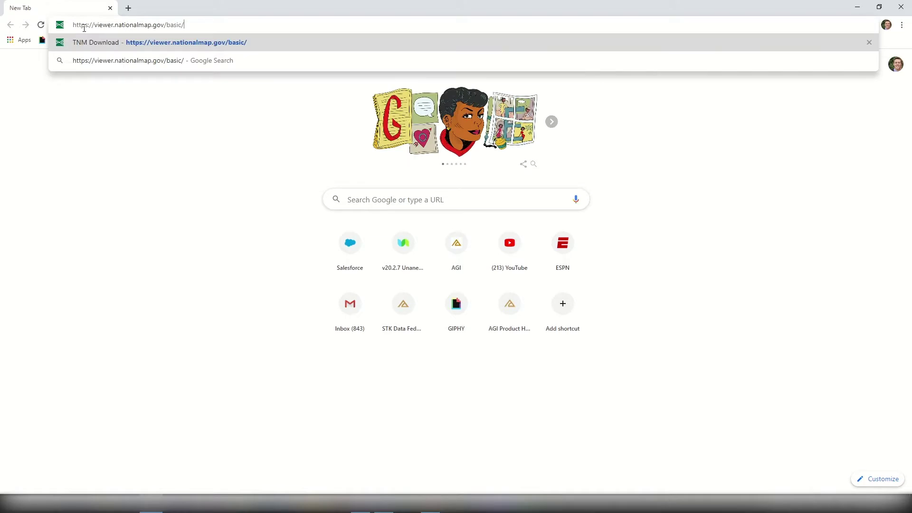
{"action": "key", "text": "Return"}
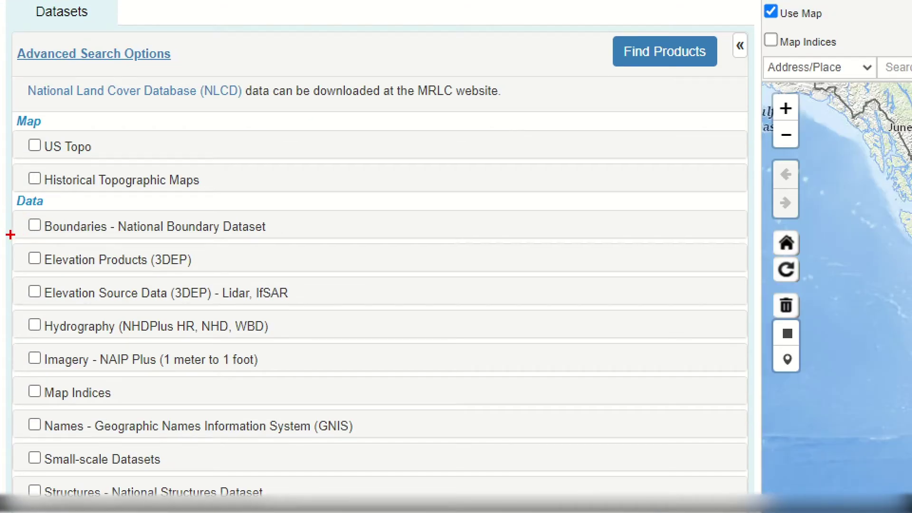
Check Elevation Products (3DEP), leaving only the 1/3 arc-second DEM subcategory selected.
{"action": "mouse_move", "coordinate": [14, 238]}
{"action": "left_mouse_down"}
{"action": "mouse_move", "coordinate": [203, 298]}
{"action": "mouse_move", "coordinate": [211, 273]}
{"action": "left_mouse_up"}
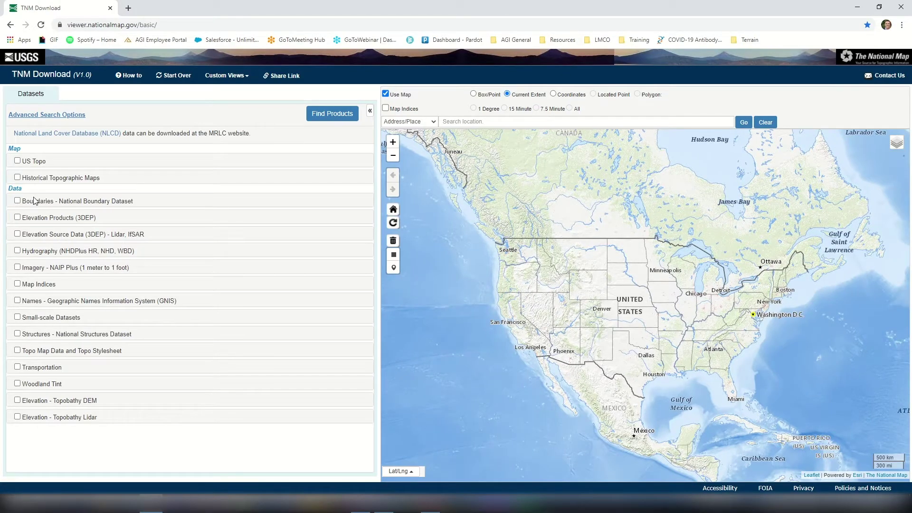
{"action": "left_click", "coordinate": [17, 217]}
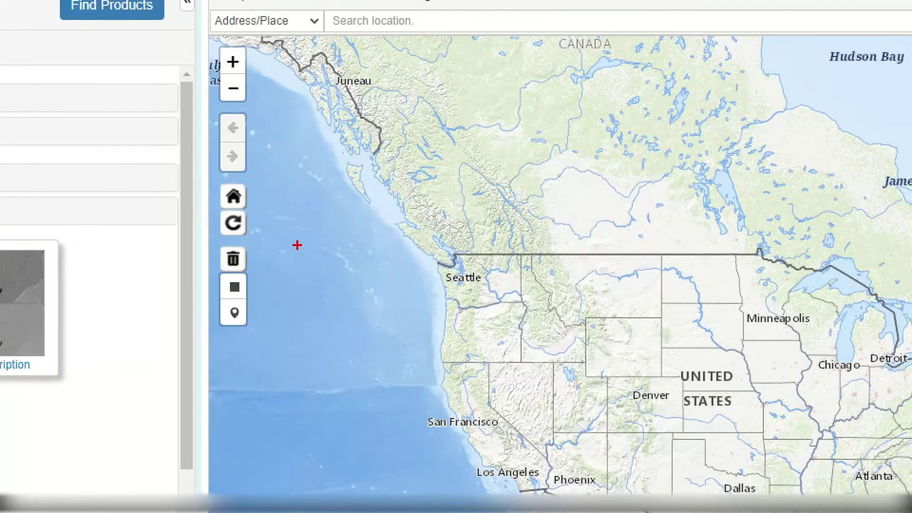
{"action": "left_click", "coordinate": [235, 288]}
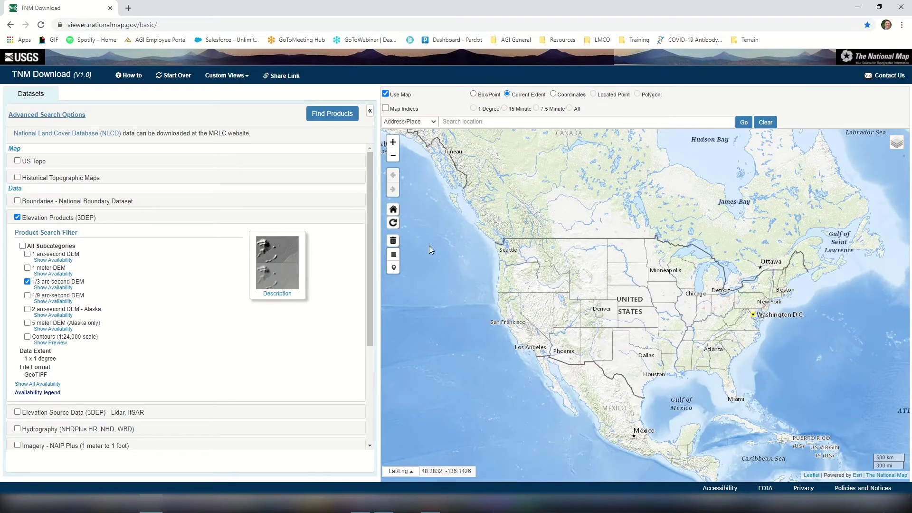
Draw a search box over Colorado around Denver and list the 45 matching 1/3 arc-second tiles.
{"action": "left_click", "coordinate": [399, 255]}
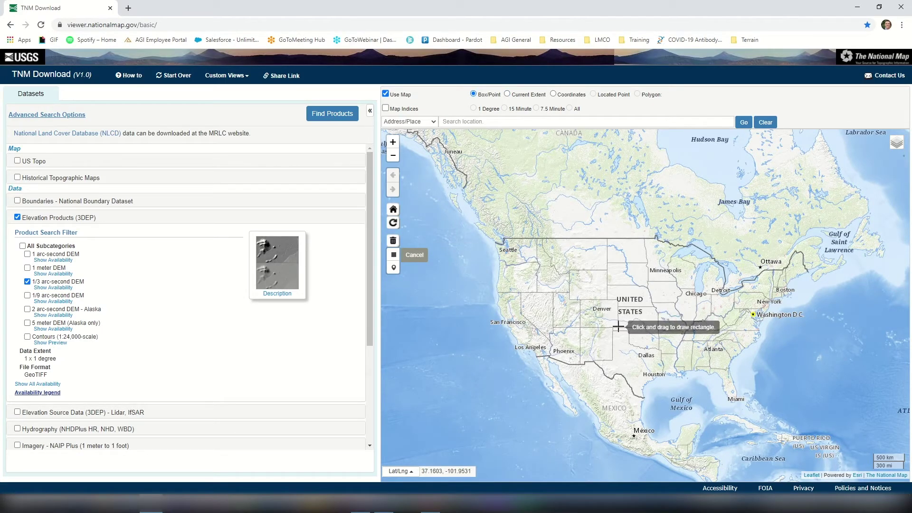
{"action": "left_click_drag", "start_coordinate": [618, 327], "coordinate": [578, 297]}
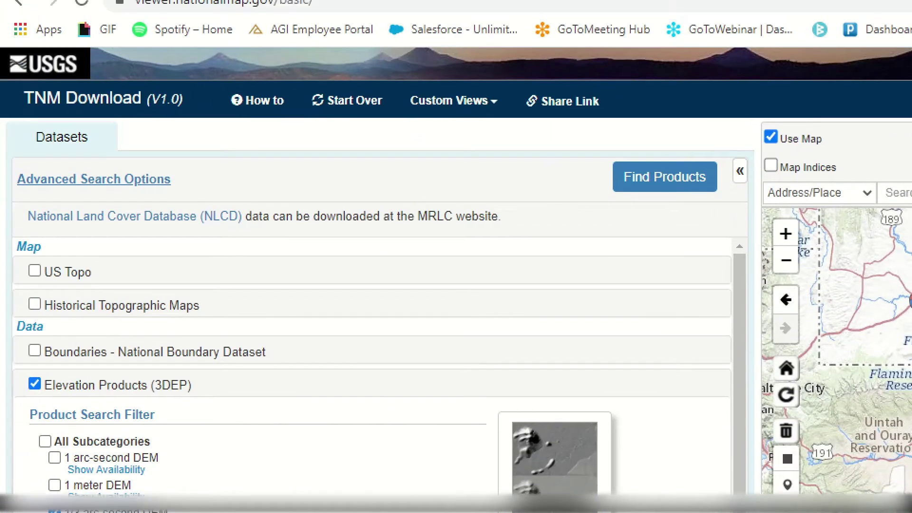
{"action": "left_click_drag", "start_coordinate": [594, 149], "coordinate": [725, 217]}
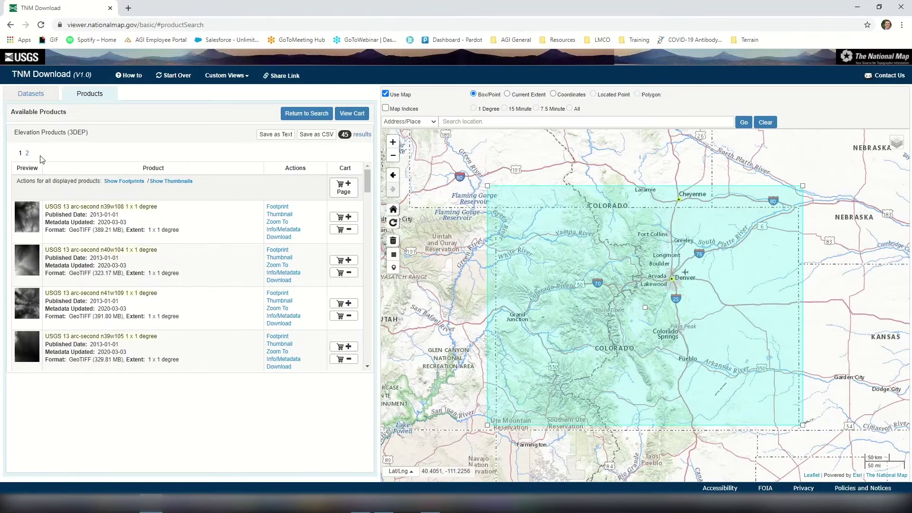
Show all product footprints and select the n41w106 tile over Fort Collins and Boulder.
{"action": "left_click", "coordinate": [123, 181]}
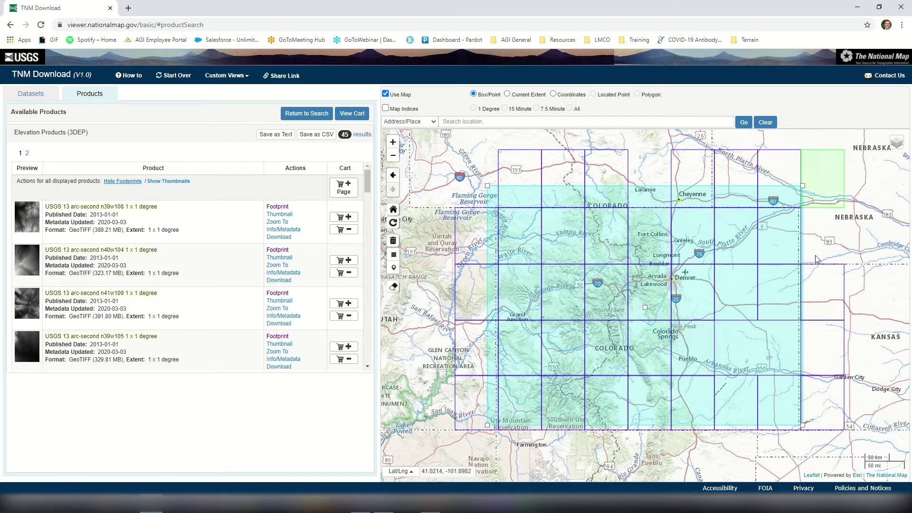
{"action": "left_click", "coordinate": [655, 253]}
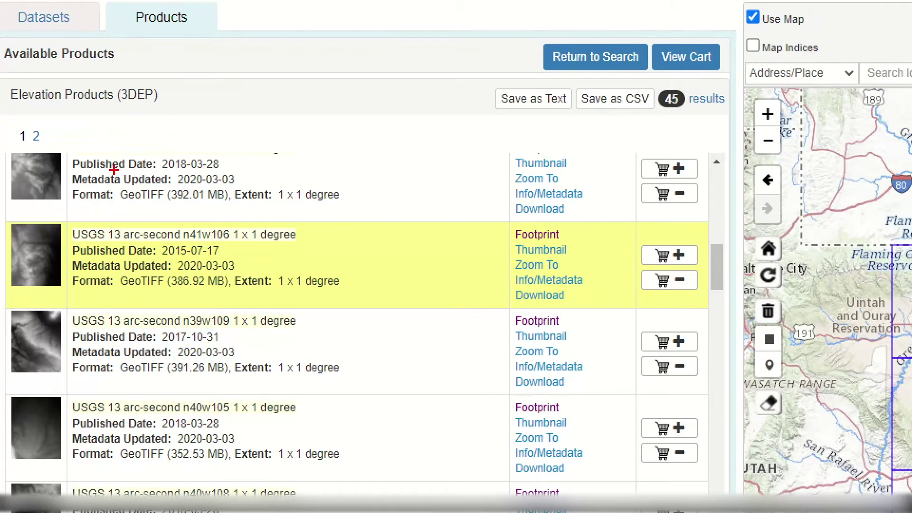
{"action": "left_click_drag", "start_coordinate": [4, 218], "coordinate": [358, 311]}
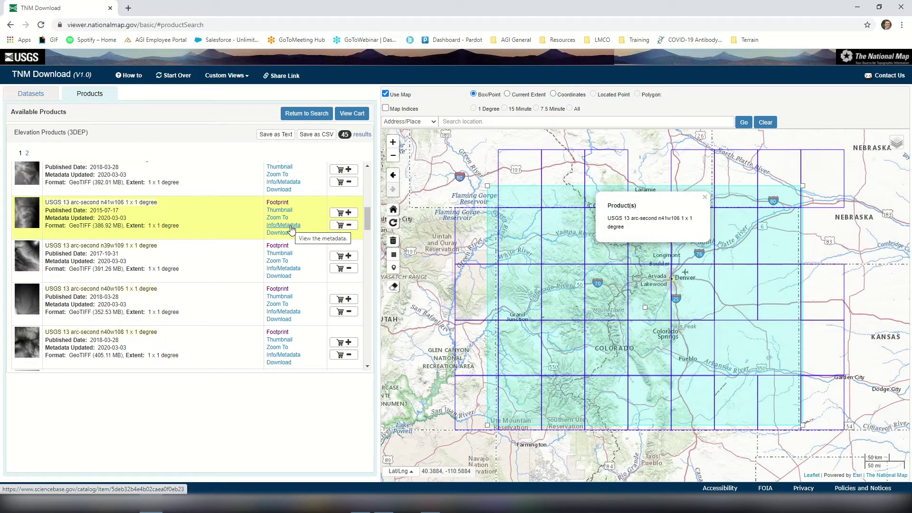
View the n41w106 tile's metadata page down to its Related External Resources.
{"action": "left_click", "coordinate": [292, 229]}
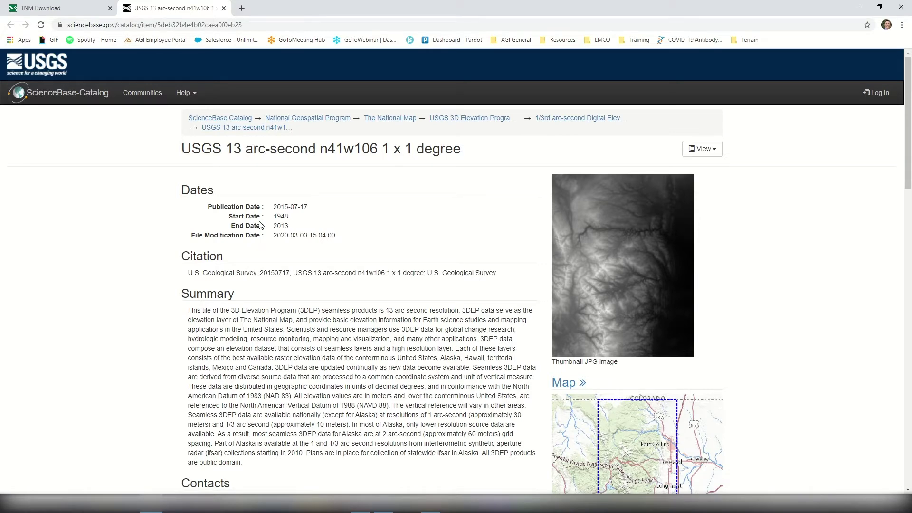
{"action": "scroll", "coordinate": [260, 224], "scroll_direction": "down", "scroll_amount": 3}
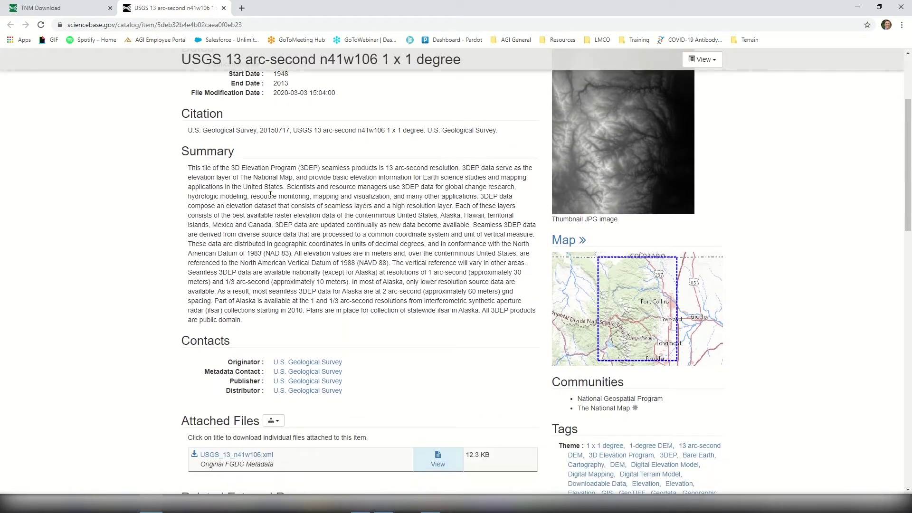
{"action": "scroll", "coordinate": [270, 194], "scroll_direction": "up", "scroll_amount": 2}
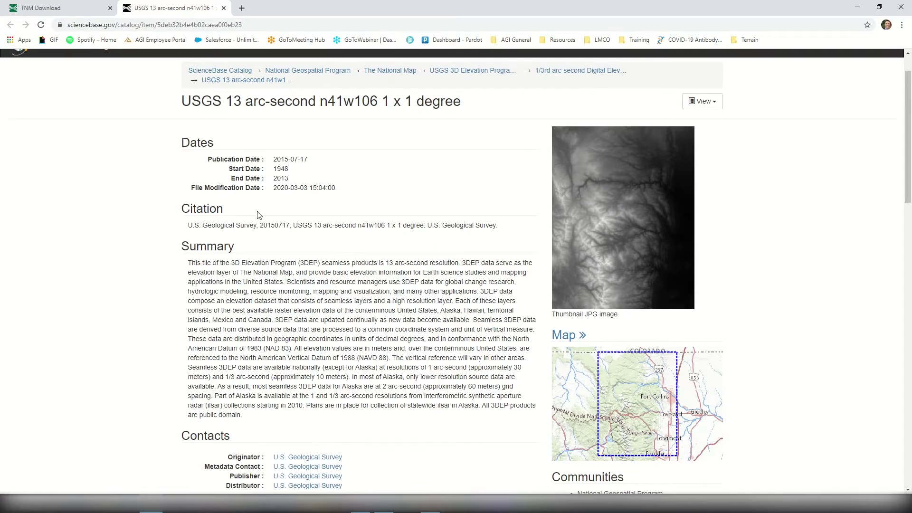
{"action": "scroll", "coordinate": [266, 209], "scroll_direction": "down", "scroll_amount": 2}
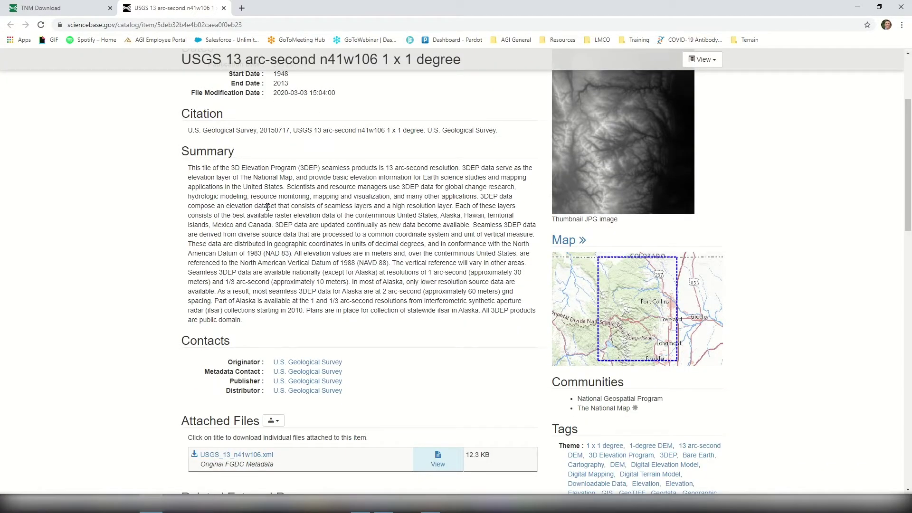
{"action": "scroll", "coordinate": [268, 208], "scroll_direction": "down", "scroll_amount": 6}
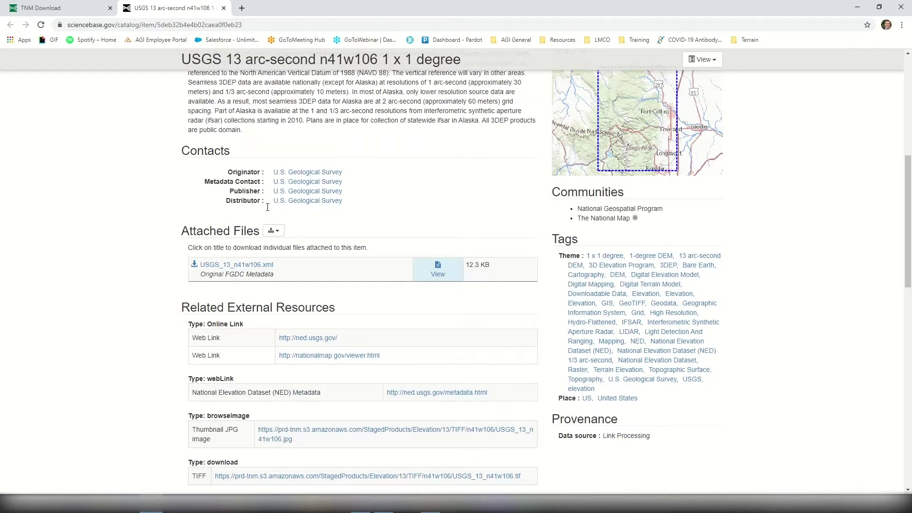
{"action": "scroll", "coordinate": [267, 211], "scroll_direction": "down", "scroll_amount": 2}
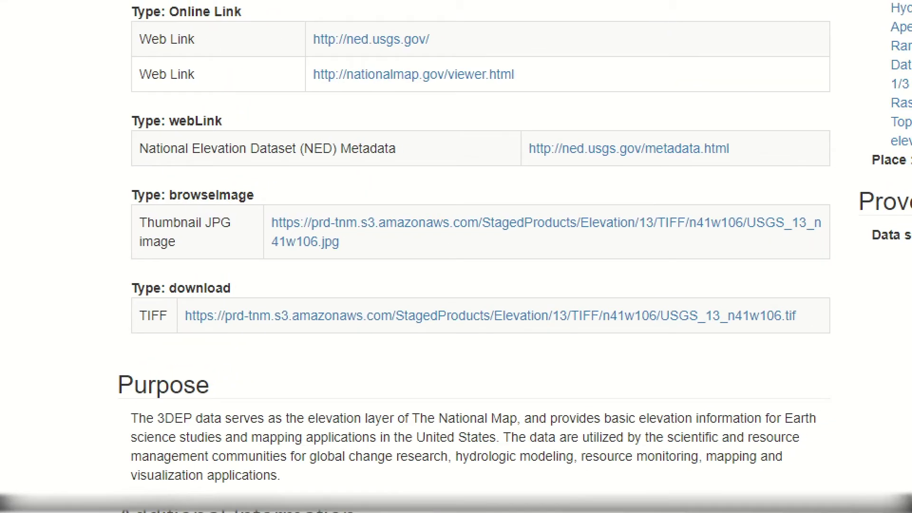
Download USGS_13_n41w106.tif and open the tile's thumbnail JPG.
{"action": "left_click_drag", "start_coordinate": [115, 266], "coordinate": [846, 373], "text": "ctrl"}
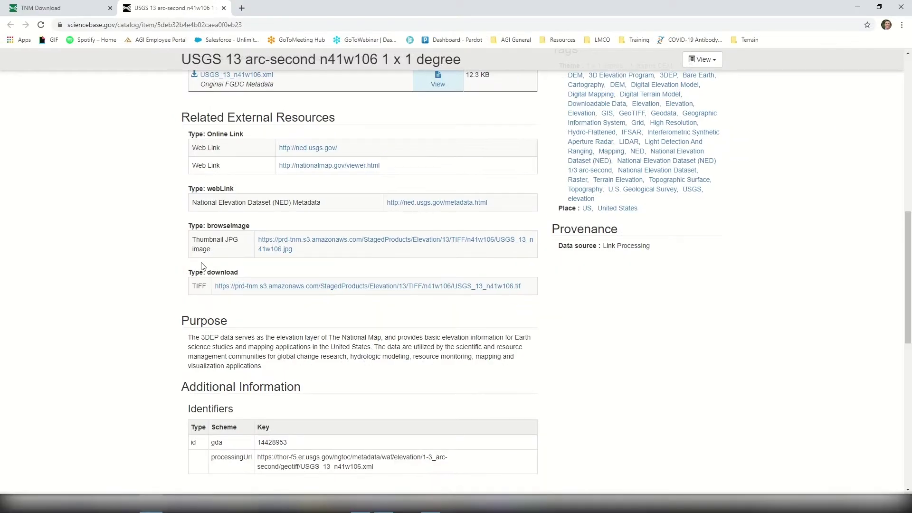
{"action": "left_click", "coordinate": [221, 287]}
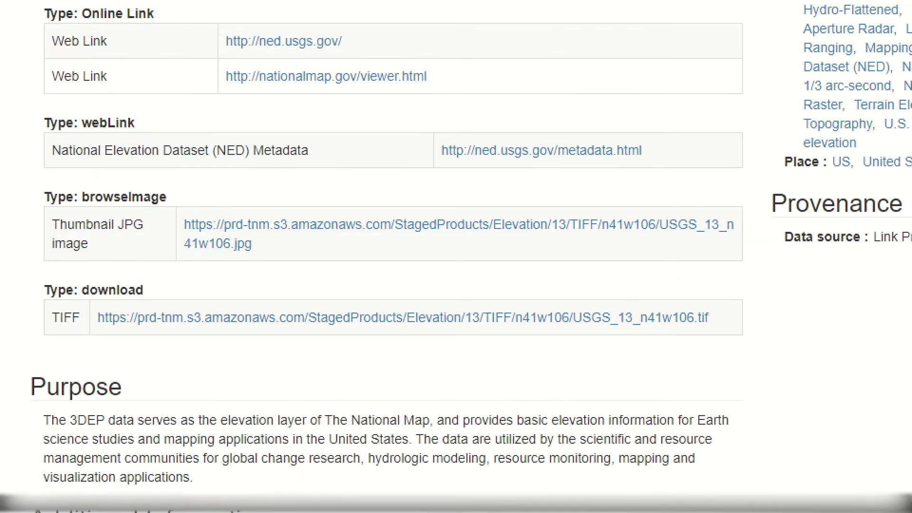
{"action": "mouse_move", "coordinate": [22, 180]}
{"action": "left_mouse_down", "text": "ctrl"}
{"action": "mouse_move", "coordinate": [333, 276]}
{"action": "mouse_move", "coordinate": [767, 277]}
{"action": "left_mouse_up", "text": "ctrl"}
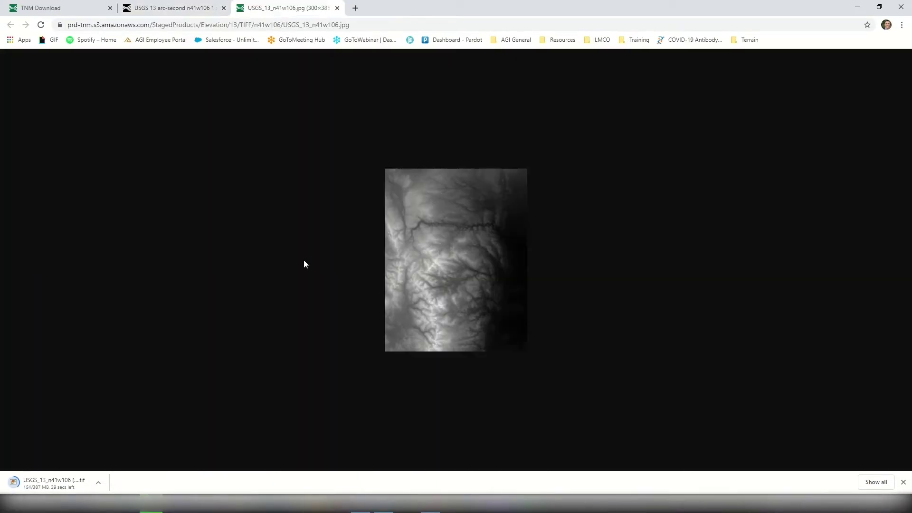
Save the thumbnail as USGS_13_n41w106.jpg on the Desktop, then return to the ScienceBase page.
{"action": "right_click", "coordinate": [437, 230]}
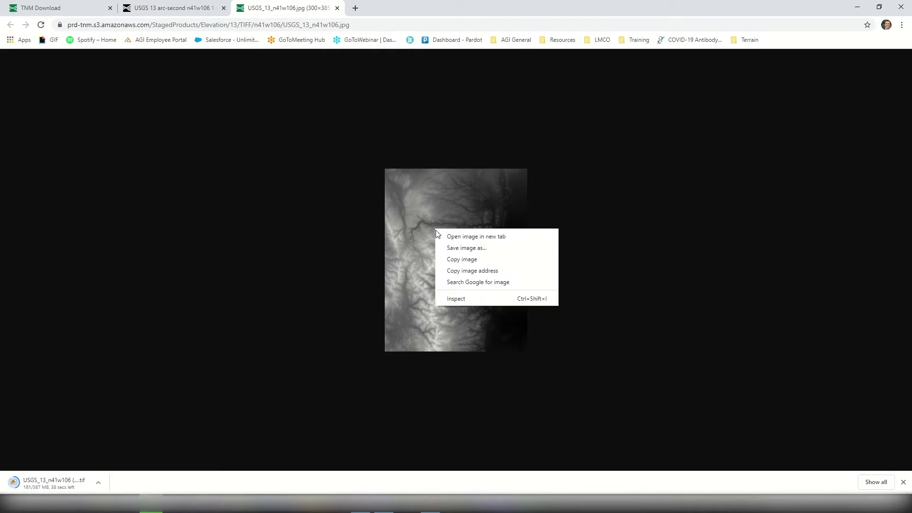
{"action": "left_click", "coordinate": [452, 249]}
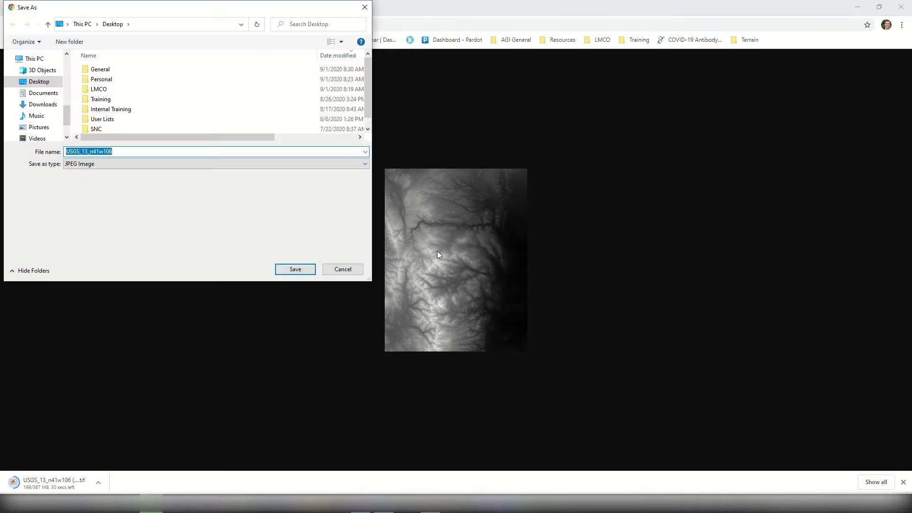
{"action": "left_click", "coordinate": [45, 84]}
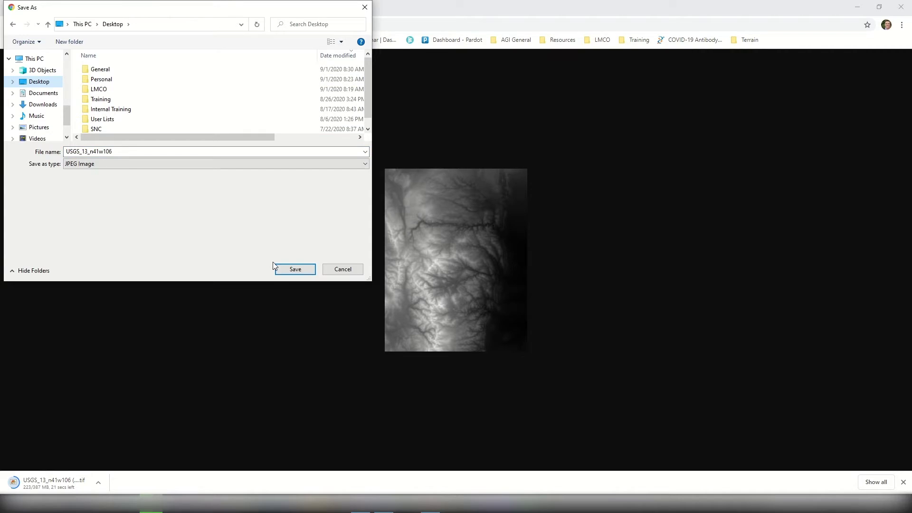
{"action": "left_click", "coordinate": [283, 269]}
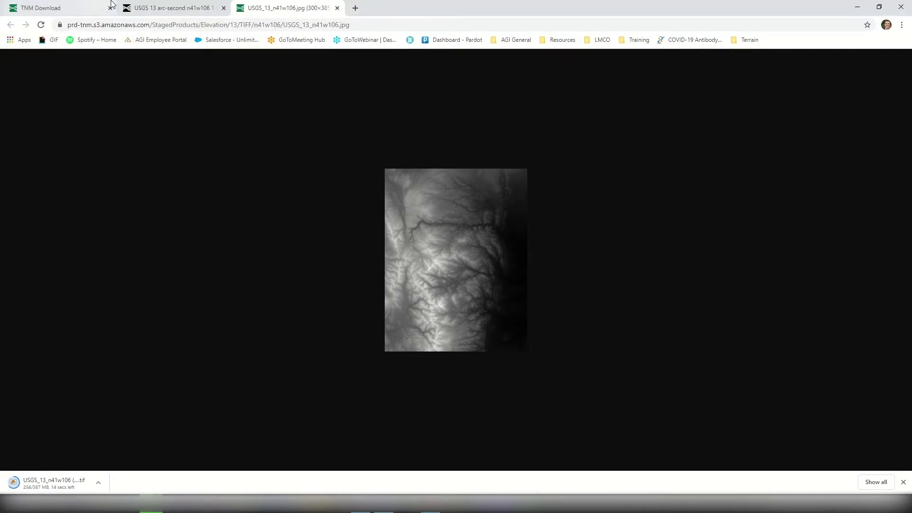
{"action": "left_click", "coordinate": [157, 8]}
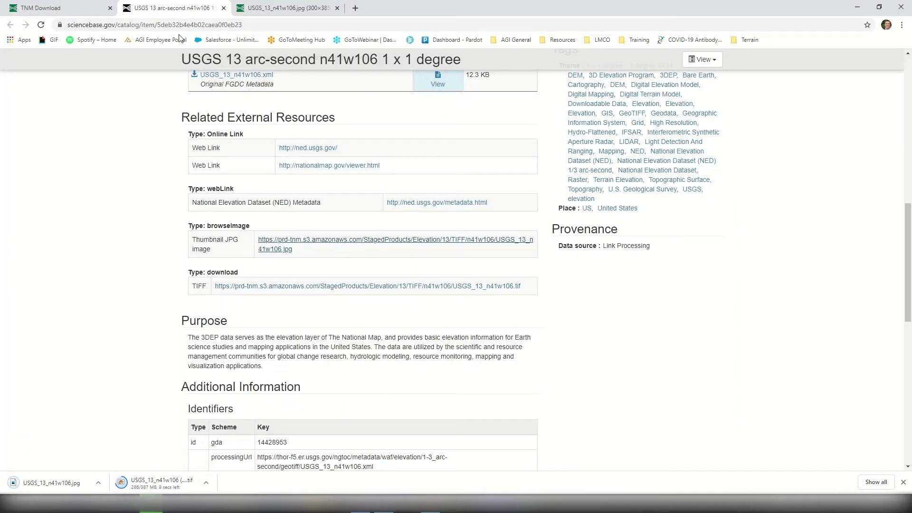
Open the tile's Interactive Mapper showing its footprint and bounding box coordinates.
{"action": "scroll", "coordinate": [603, 217], "scroll_direction": "up", "scroll_amount": 5}
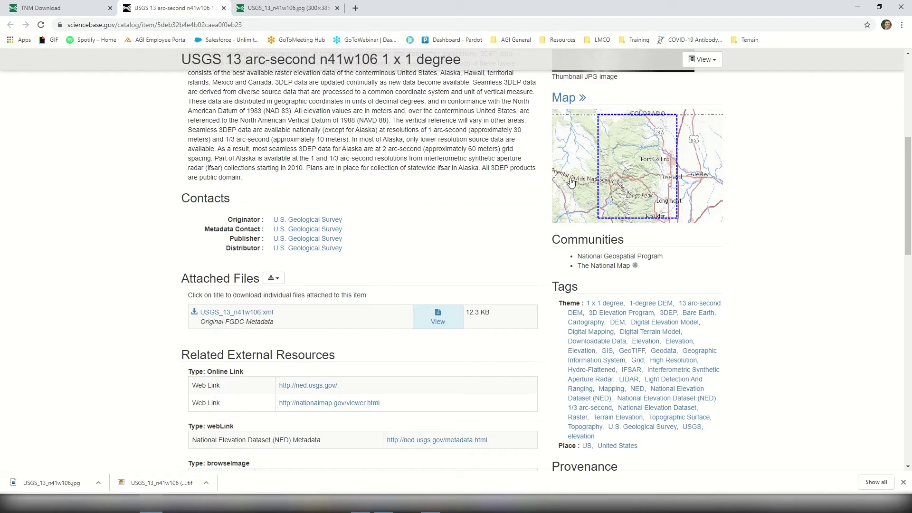
{"action": "scroll", "coordinate": [541, 146], "scroll_direction": "up", "scroll_amount": 6}
{"action": "scroll", "coordinate": [304, 136], "scroll_direction": "down", "scroll_amount": 1}
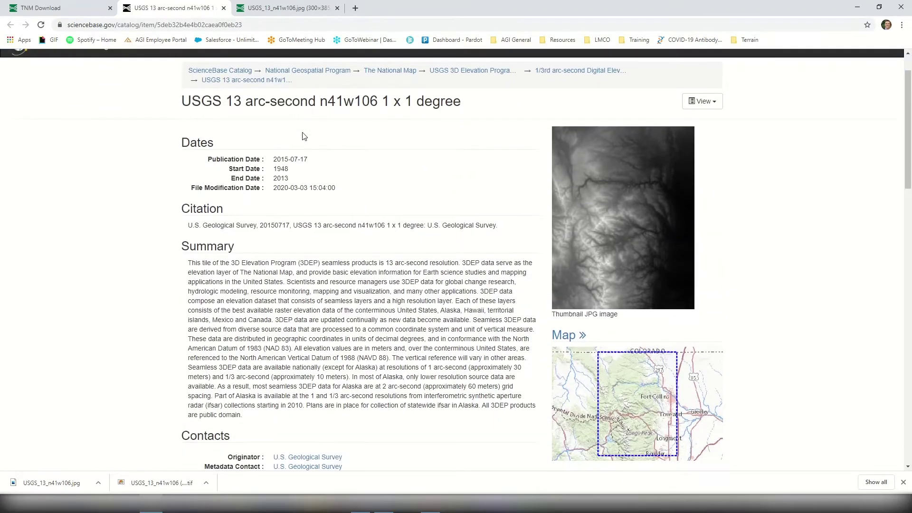
{"action": "scroll", "coordinate": [665, 255], "scroll_direction": "down", "scroll_amount": 3}
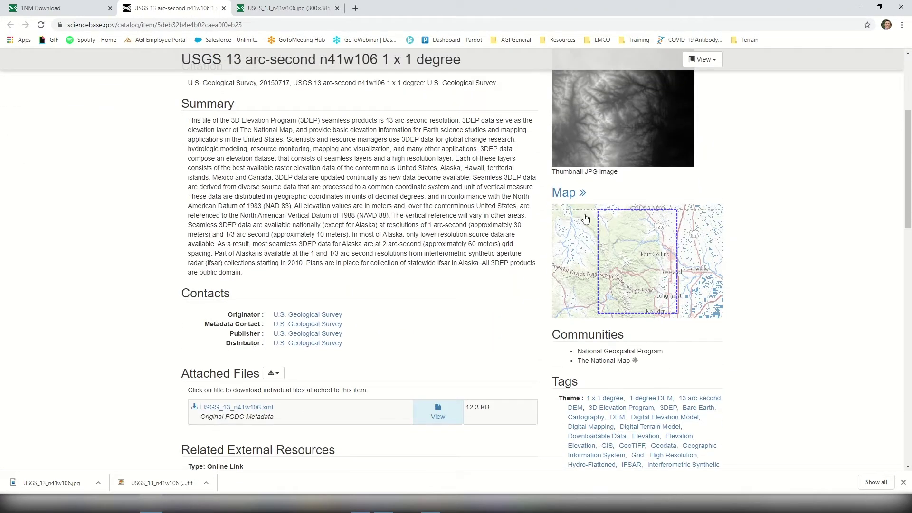
{"action": "left_click", "coordinate": [637, 248]}
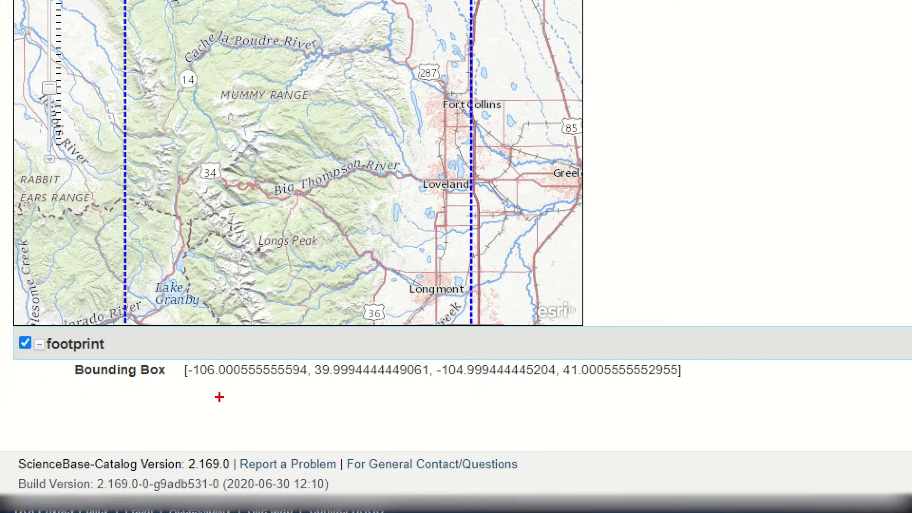
{"action": "mouse_move", "coordinate": [687, 386]}
{"action": "left_mouse_down"}
{"action": "mouse_move", "coordinate": [658, 387]}
{"action": "mouse_move", "coordinate": [549, 428]}
{"action": "mouse_move", "coordinate": [77, 319]}
{"action": "mouse_move", "coordinate": [46, 356]}
{"action": "left_mouse_up"}
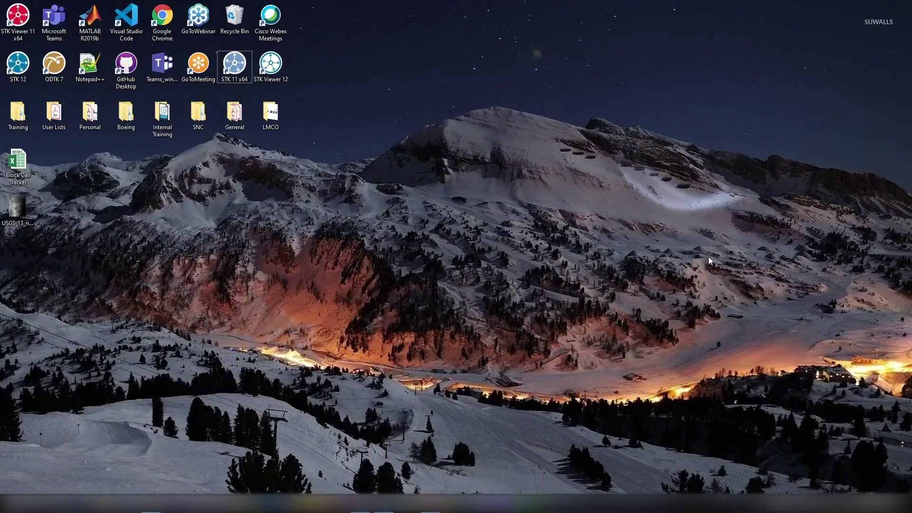
Launch STK 12 from the desktop and continue past the ITAR export-control warning.
{"action": "left_click", "coordinate": [19, 72]}
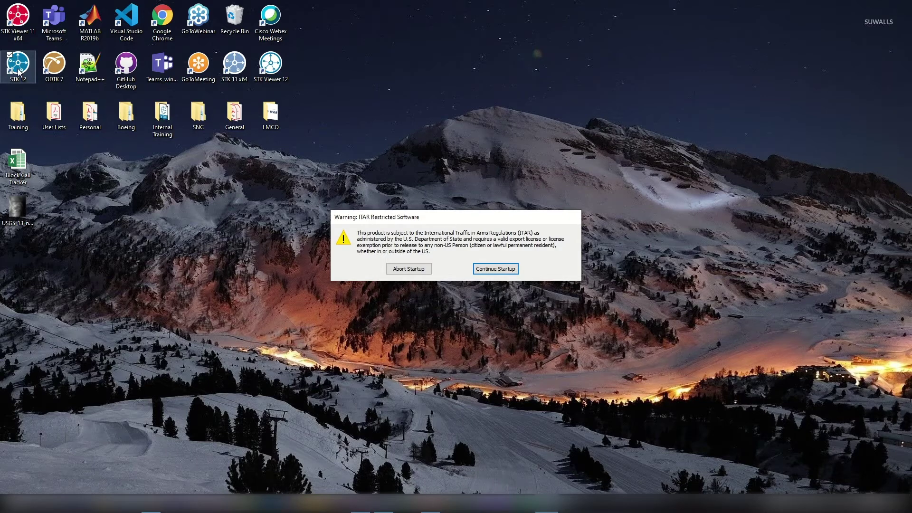
{"action": "left_click", "coordinate": [504, 270]}
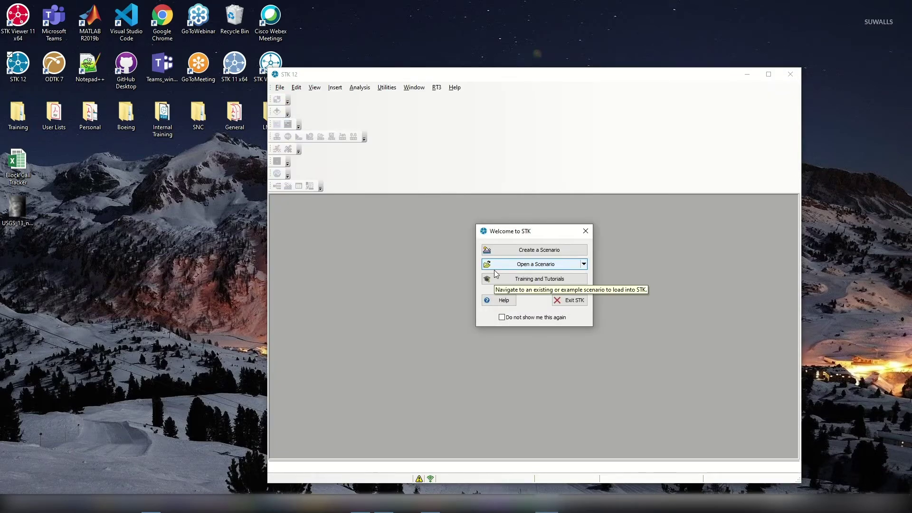
Create a new scenario named TerrainConverter with the default 1–2 Sep 2020 times.
{"action": "left_click", "coordinate": [514, 252]}
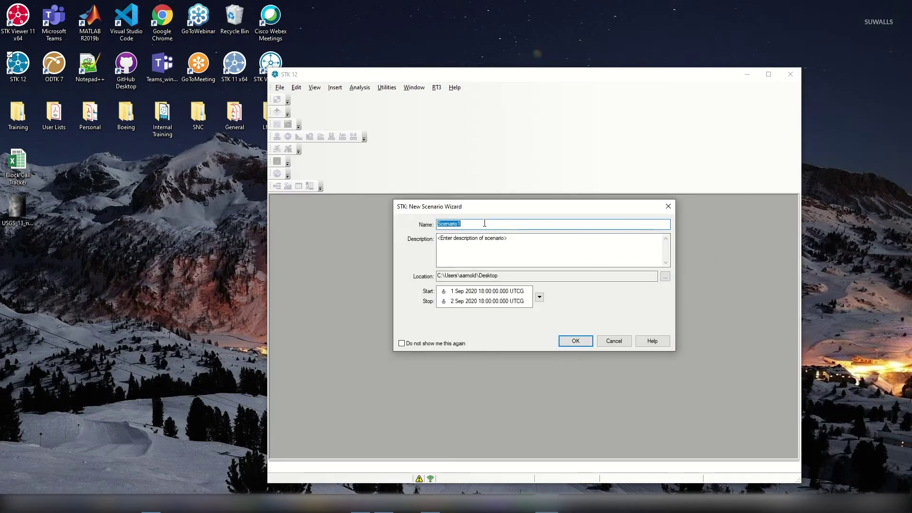
{"action": "type", "text": "TerrainConve"}
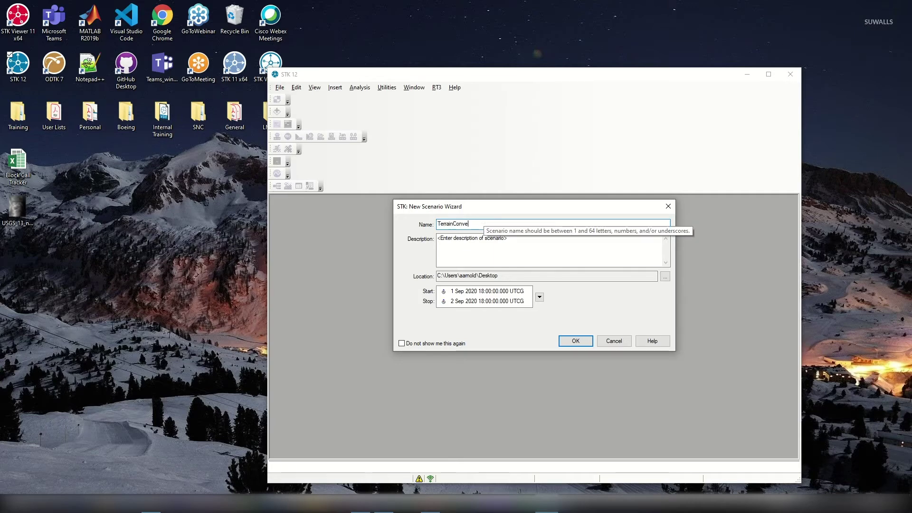
{"action": "type", "text": "rter"}
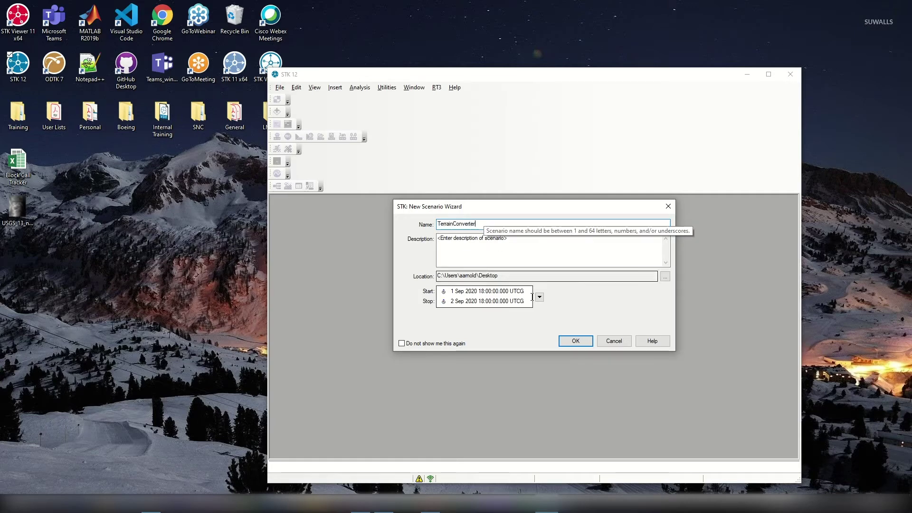
{"action": "left_click", "coordinate": [575, 341]}
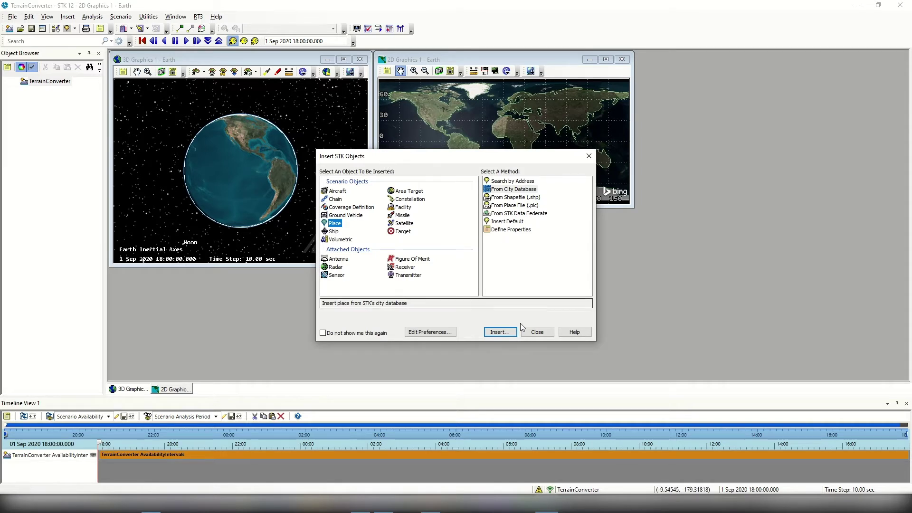
Dismiss Insert STK Objects, tile the 2D and 3D views vertically, and save TerrainConverter.sc.
{"action": "left_click", "coordinate": [536, 334]}
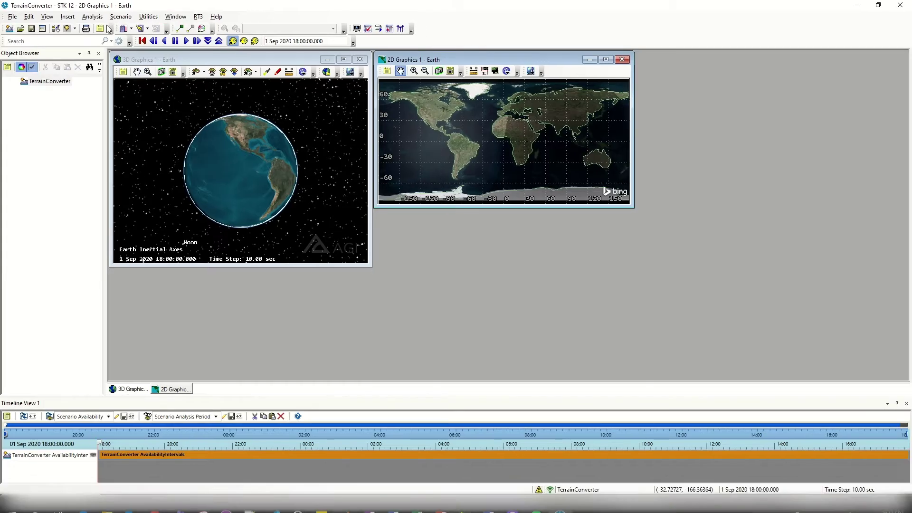
{"action": "left_click", "coordinate": [176, 16]}
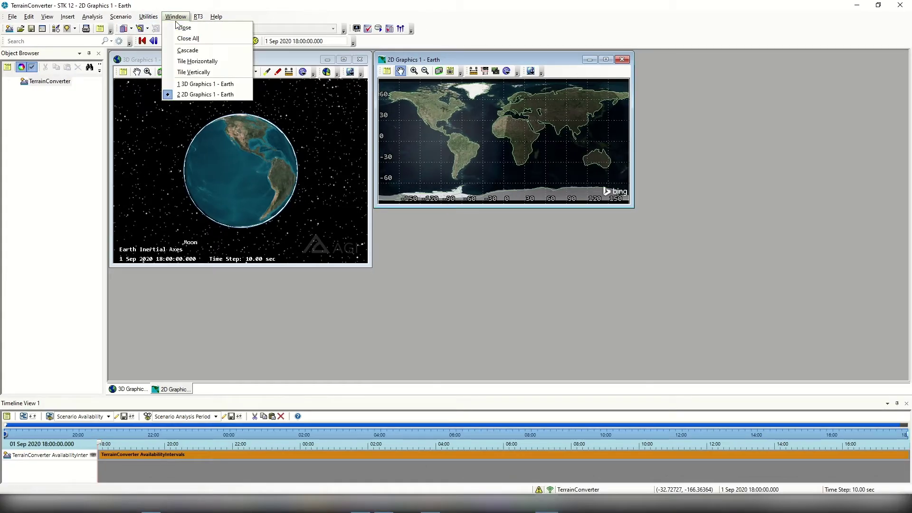
{"action": "left_click", "coordinate": [199, 72]}
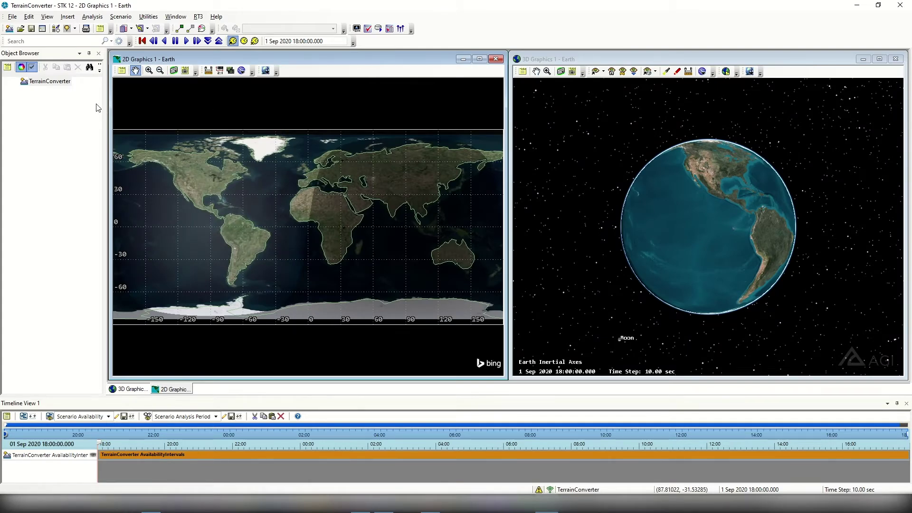
{"action": "left_click", "coordinate": [31, 29]}
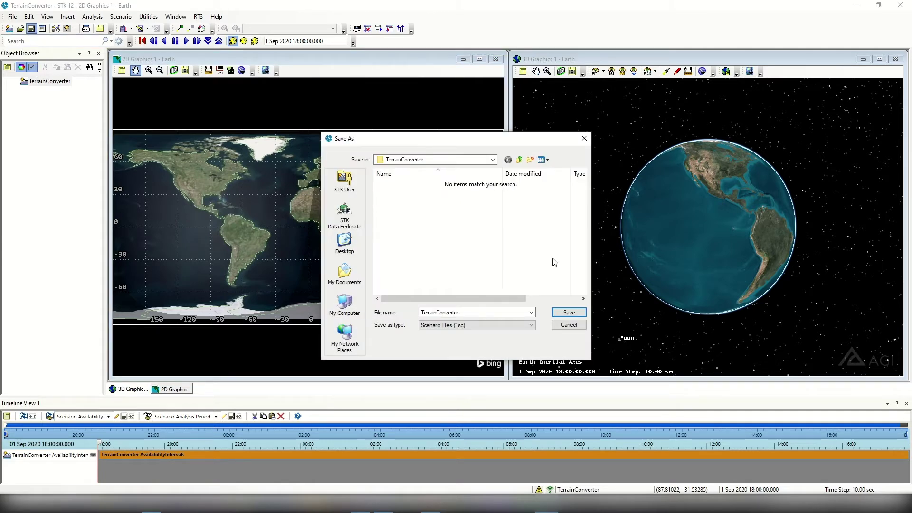
{"action": "left_click", "coordinate": [569, 312]}
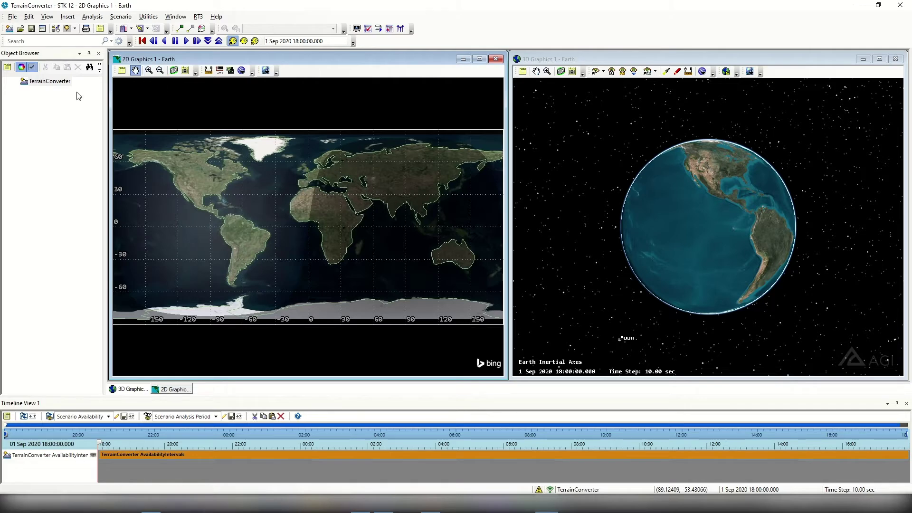
Turn off Use terrain server for analysis in the TerrainConverter scenario's Basic > Terrain properties and apply.
{"action": "double_click", "coordinate": [65, 85]}
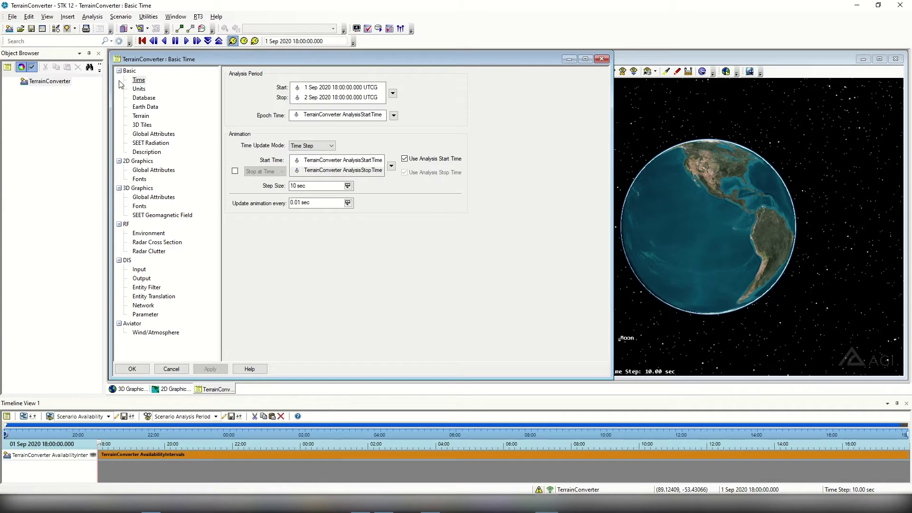
{"action": "left_click", "coordinate": [140, 117]}
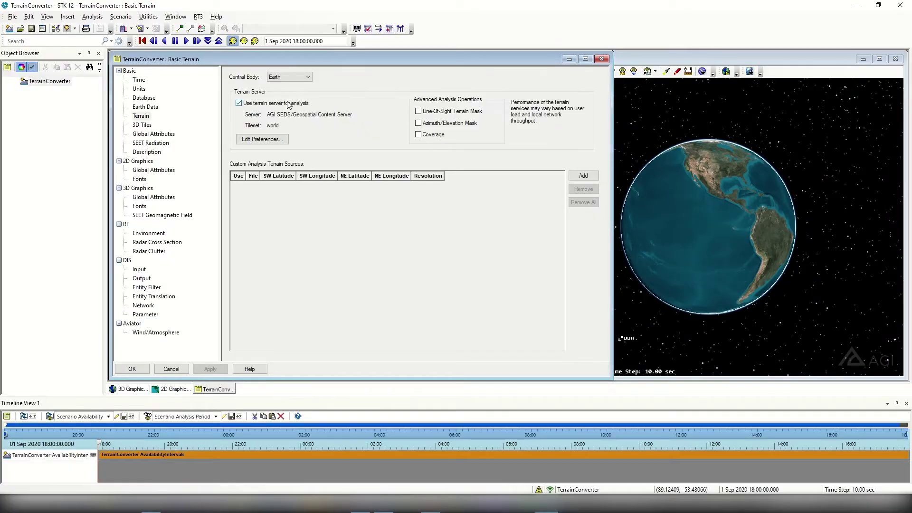
{"action": "left_click", "coordinate": [288, 105]}
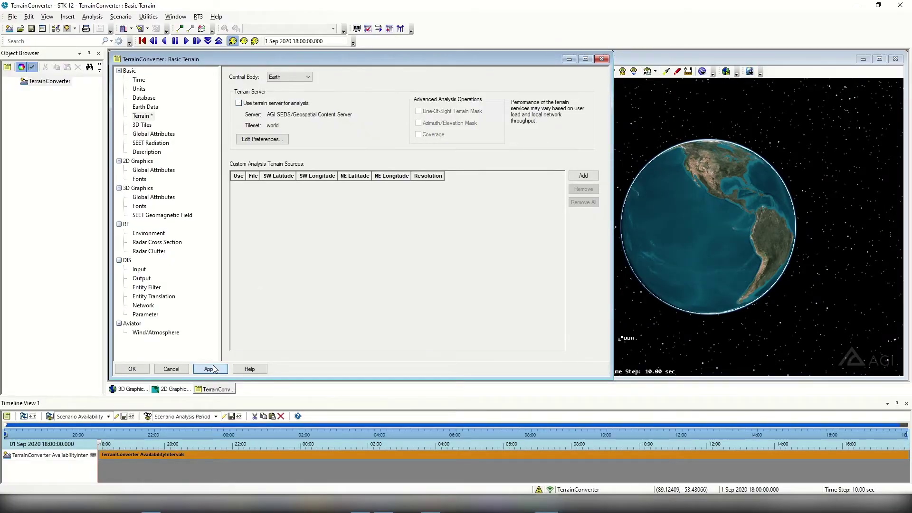
{"action": "left_click", "coordinate": [209, 369]}
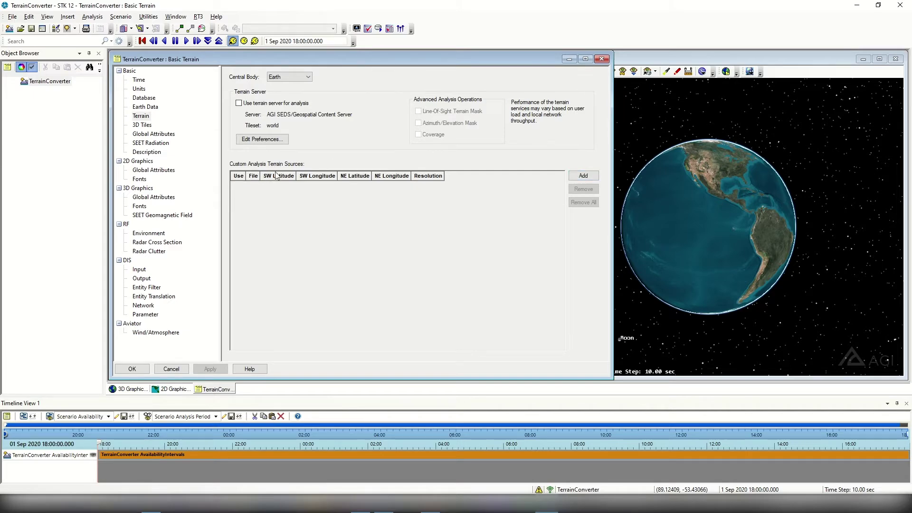
Add USGS_13_n41w106 (1).tif from Downloads as a custom analysis terrain source and confirm with OK.
{"action": "left_click", "coordinate": [578, 179]}
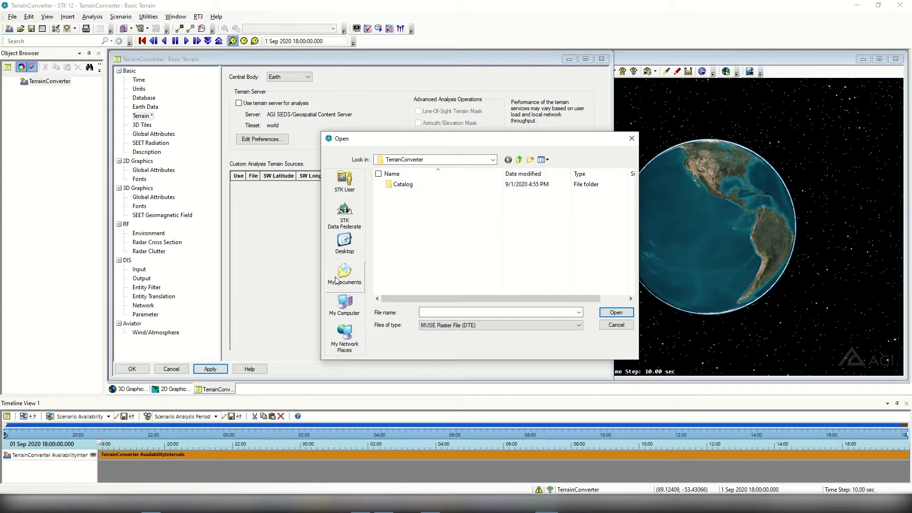
{"action": "left_click", "coordinate": [345, 307]}
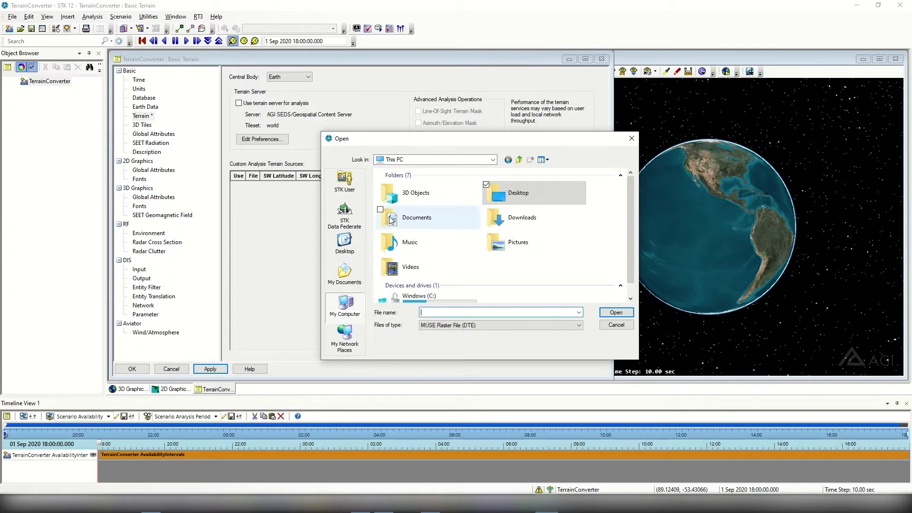
{"action": "double_click", "coordinate": [511, 217]}
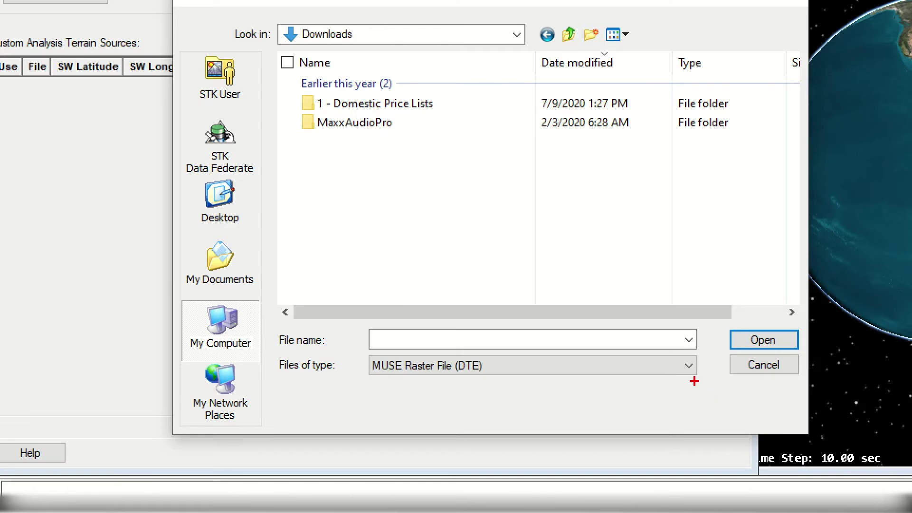
{"action": "mouse_move", "coordinate": [710, 391]}
{"action": "left_mouse_down"}
{"action": "mouse_move", "coordinate": [570, 340]}
{"action": "mouse_move", "coordinate": [279, 318]}
{"action": "mouse_move", "coordinate": [270, 350]}
{"action": "left_mouse_up"}
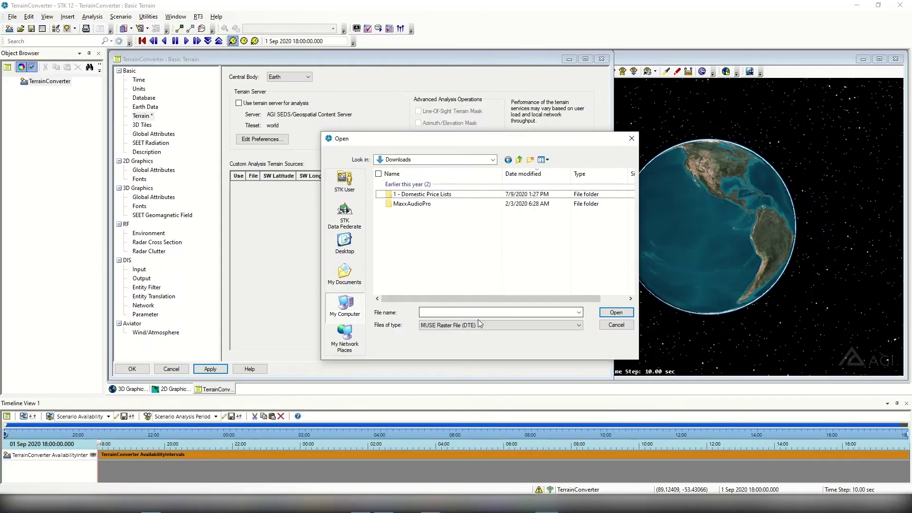
{"action": "left_click", "coordinate": [579, 326]}
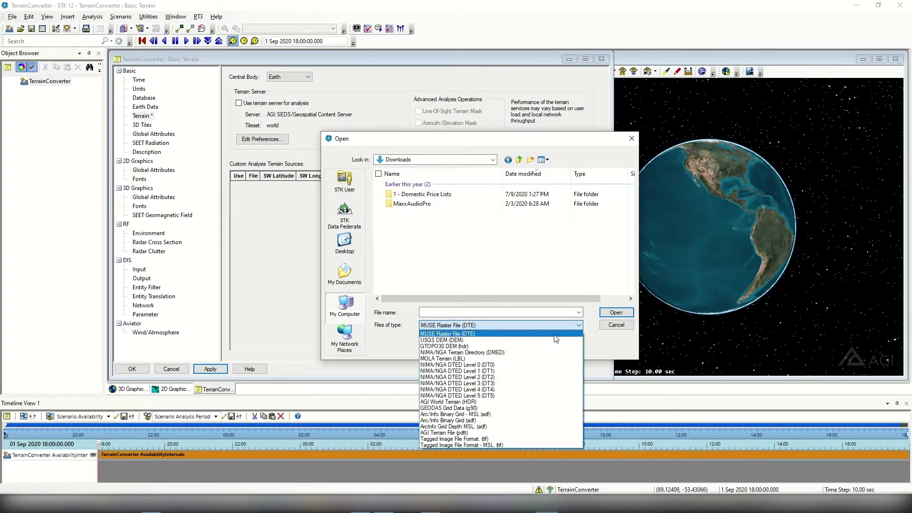
{"action": "left_click", "coordinate": [472, 440]}
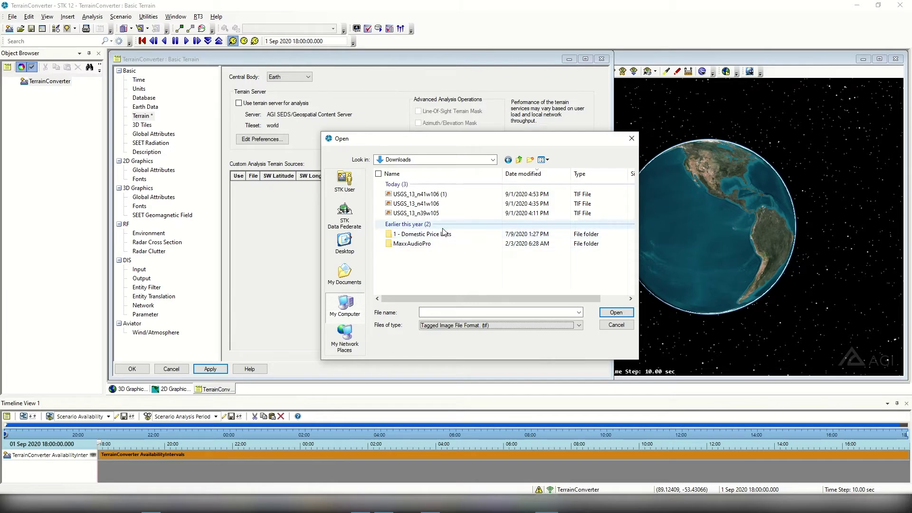
{"action": "left_click", "coordinate": [430, 197]}
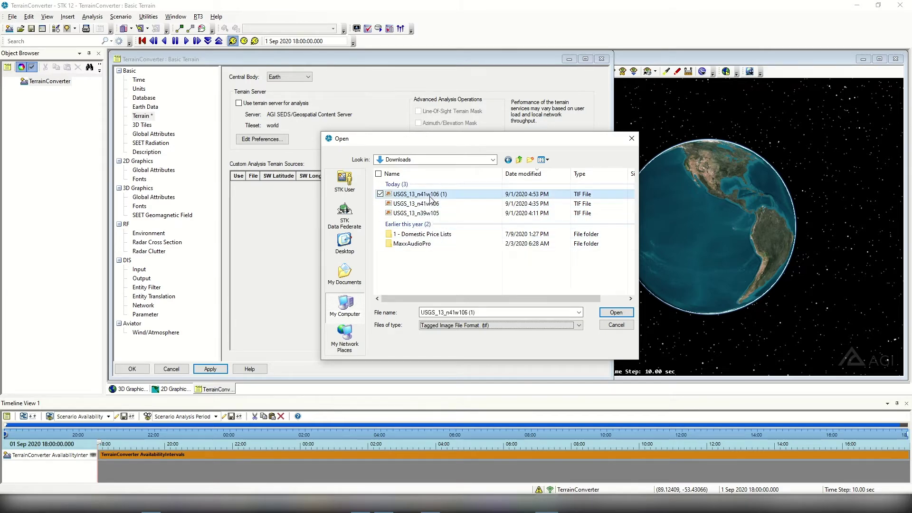
{"action": "left_click", "coordinate": [617, 313]}
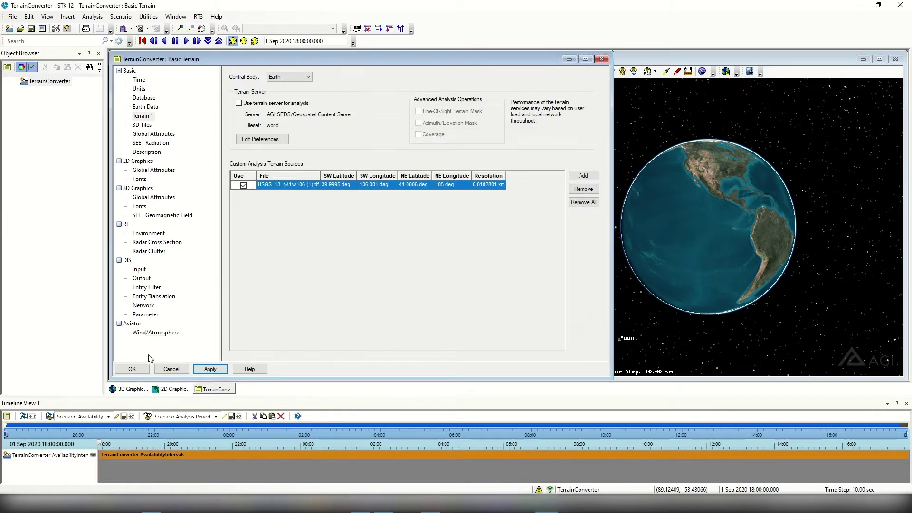
{"action": "left_click", "coordinate": [133, 369]}
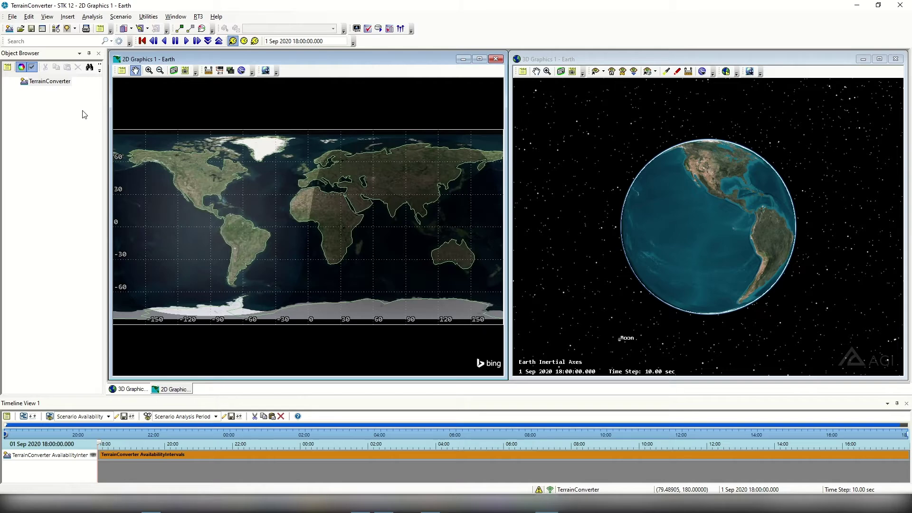
Launch the Imagery and Terrain Converter from Utilities and choose Single Image conversion.
{"action": "left_click", "coordinate": [148, 16]}
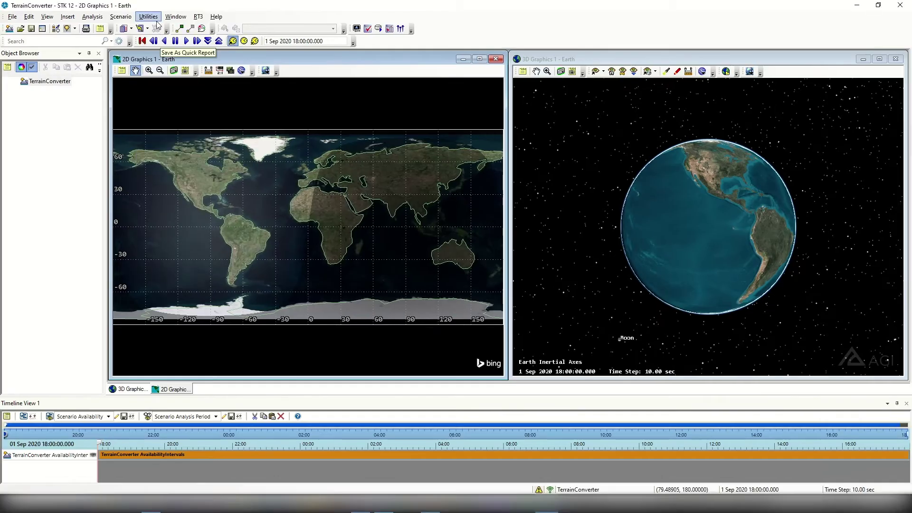
{"action": "left_click", "coordinate": [129, 33]}
{"action": "left_click", "coordinate": [165, 29]}
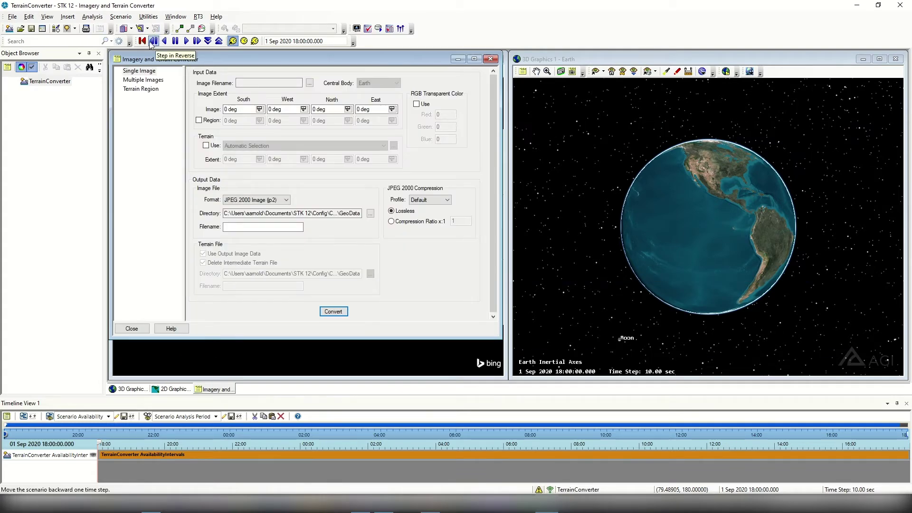
{"action": "left_click", "coordinate": [143, 74]}
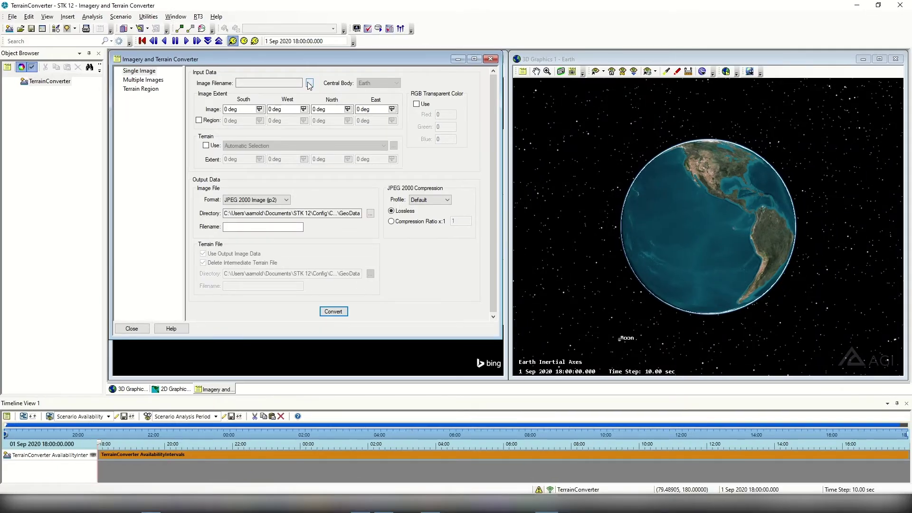
Load USGS_13_n41w106.jpg as the converter's input image and enable Terrain Use.
{"action": "left_click", "coordinate": [349, 91]}
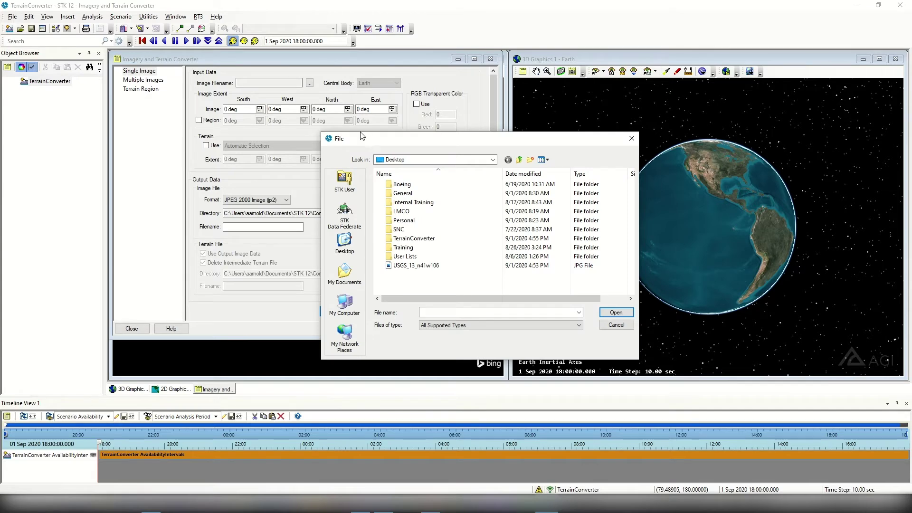
{"action": "left_click_drag", "start_coordinate": [362, 136], "coordinate": [342, 115]}
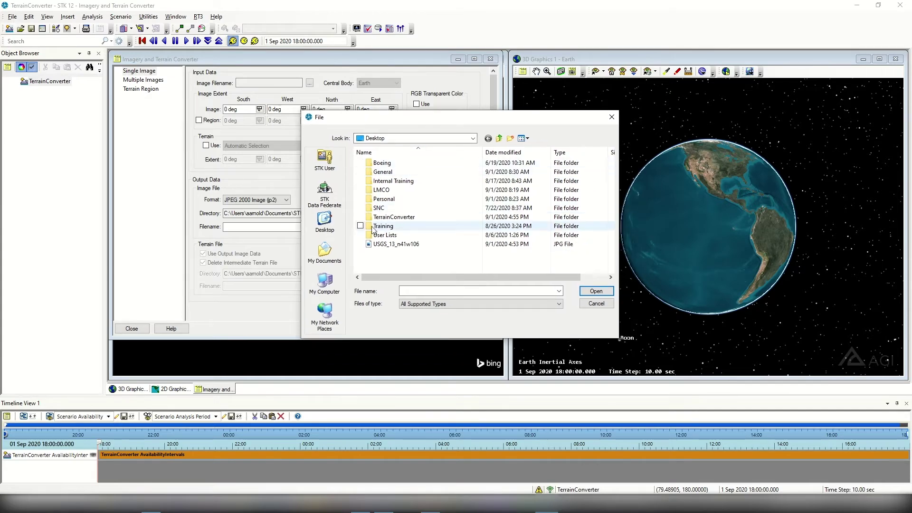
{"action": "left_click", "coordinate": [398, 245]}
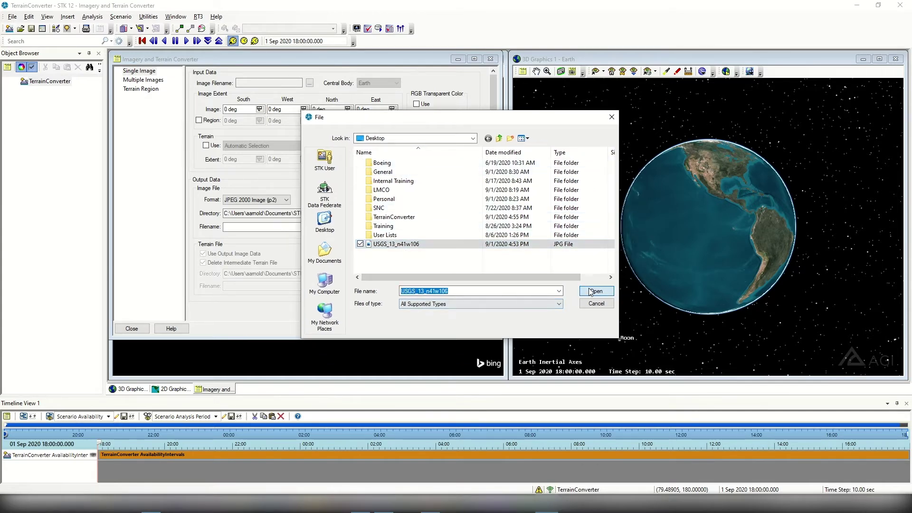
{"action": "left_click", "coordinate": [594, 291]}
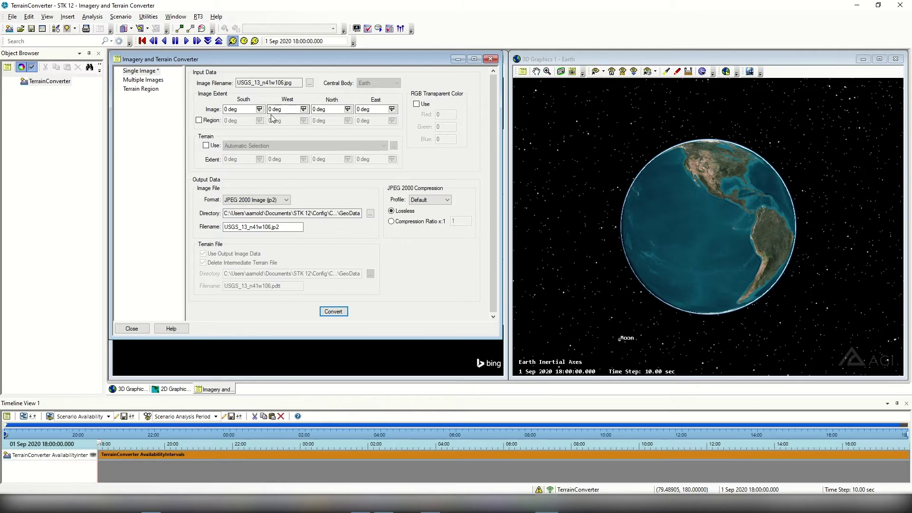
{"action": "left_click", "coordinate": [206, 146]}
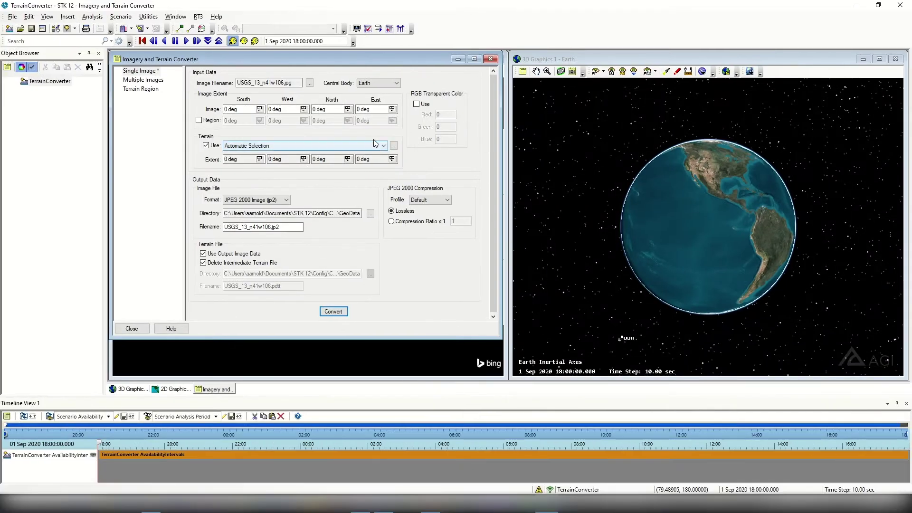
Choose USGS_13_n41w106 (1).tif as conversion terrain and paste its south extent 39.9995 into Image South.
{"action": "left_click", "coordinate": [449, 156]}
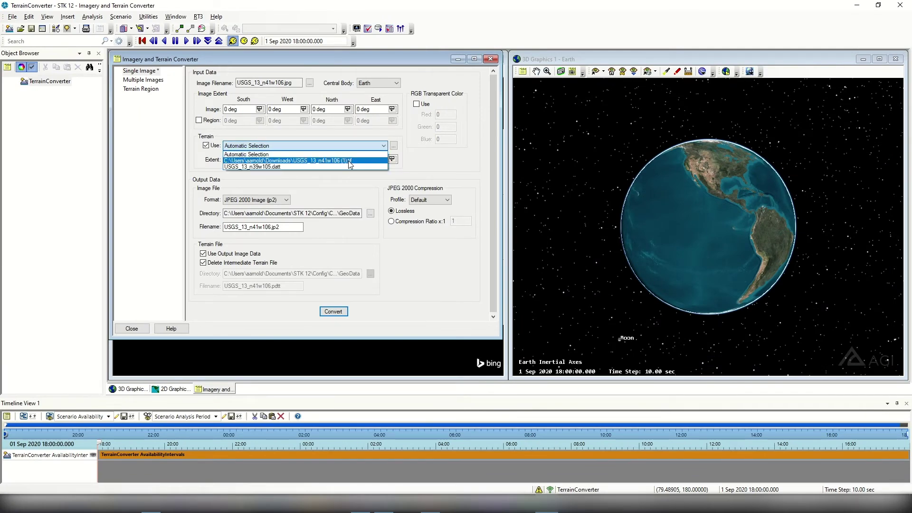
{"action": "left_click", "coordinate": [349, 161]}
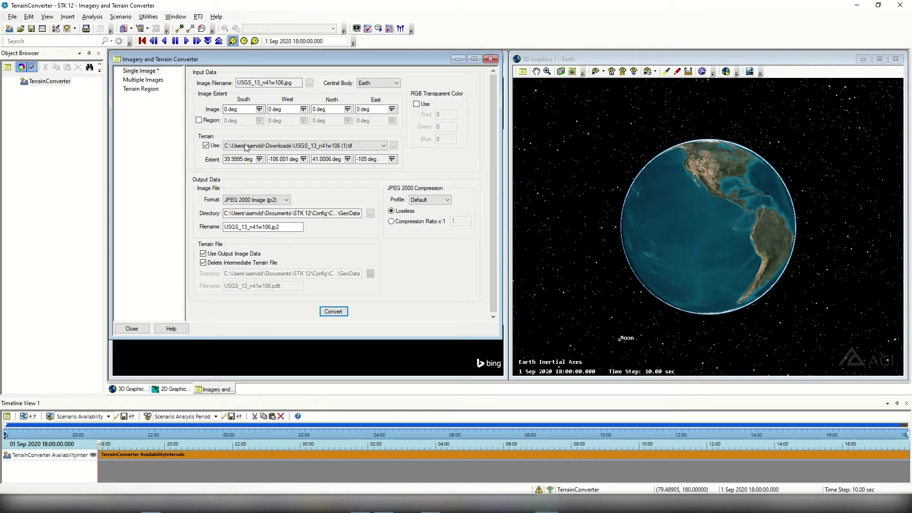
{"action": "left_click_drag", "start_coordinate": [255, 160], "coordinate": [217, 163]}
{"action": "key", "text": "ctrl+c"}
{"action": "left_click_drag", "start_coordinate": [254, 110], "coordinate": [200, 111]}
{"action": "key", "text": "ctrl+v"}
Copy the terrain's west, north and east extents (-106.001, 41.0006, -105) into the image fields.
{"action": "left_click_drag", "start_coordinate": [298, 159], "coordinate": [252, 156]}
{"action": "key", "text": "ctrl+c"}
{"action": "left_click_drag", "start_coordinate": [304, 109], "coordinate": [246, 108]}
{"action": "key", "text": "ctrl+v"}
{"action": "left_click_drag", "start_coordinate": [338, 163], "coordinate": [310, 159]}
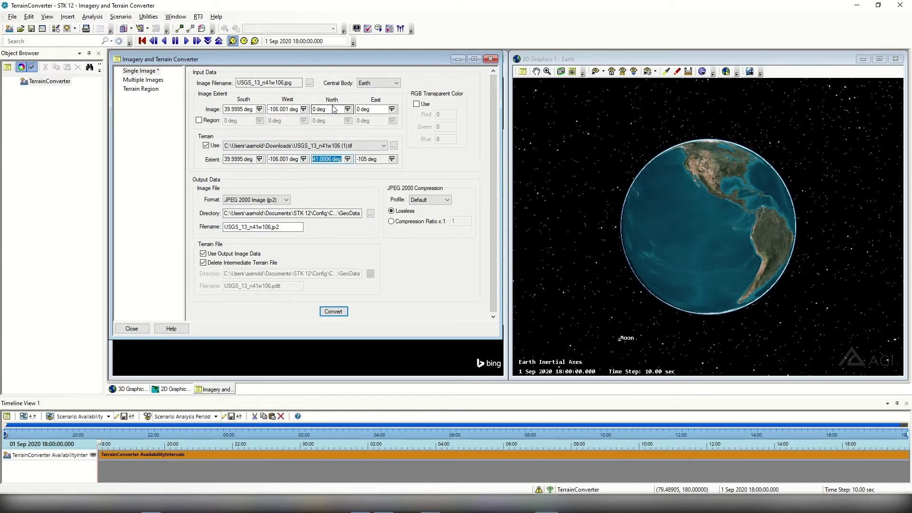
{"action": "key", "text": "ctrl+c"}
{"action": "left_click_drag", "start_coordinate": [331, 108], "coordinate": [314, 109]}
{"action": "key", "text": "ctrl+v"}
{"action": "left_click_drag", "start_coordinate": [370, 164], "coordinate": [358, 160]}
{"action": "key", "text": "ctrl+c"}
{"action": "left_click_drag", "start_coordinate": [378, 109], "coordinate": [354, 109]}
{"action": "key", "text": "ctrl+v"}
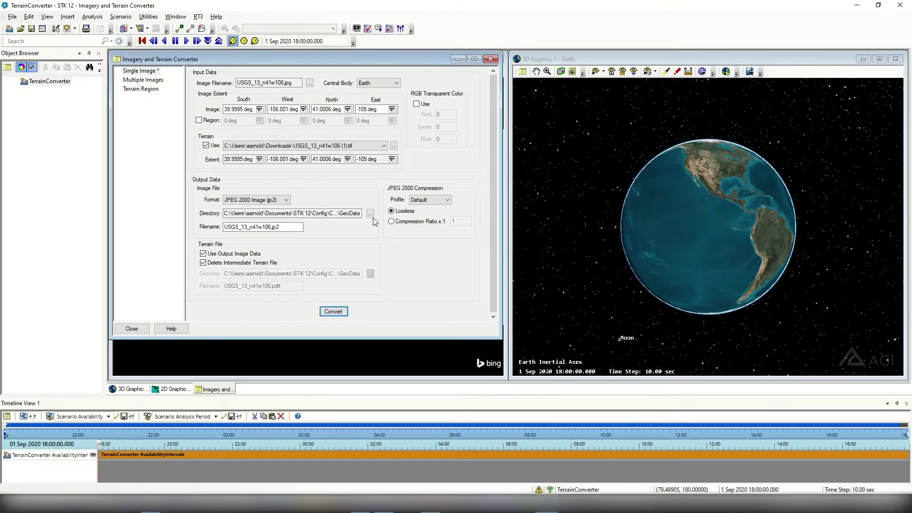
Set the converter's output directory to the Desktop's TerrainConverter folder.
{"action": "left_click", "coordinate": [370, 213]}
{"action": "left_click_drag", "start_coordinate": [411, 156], "coordinate": [383, 118]}
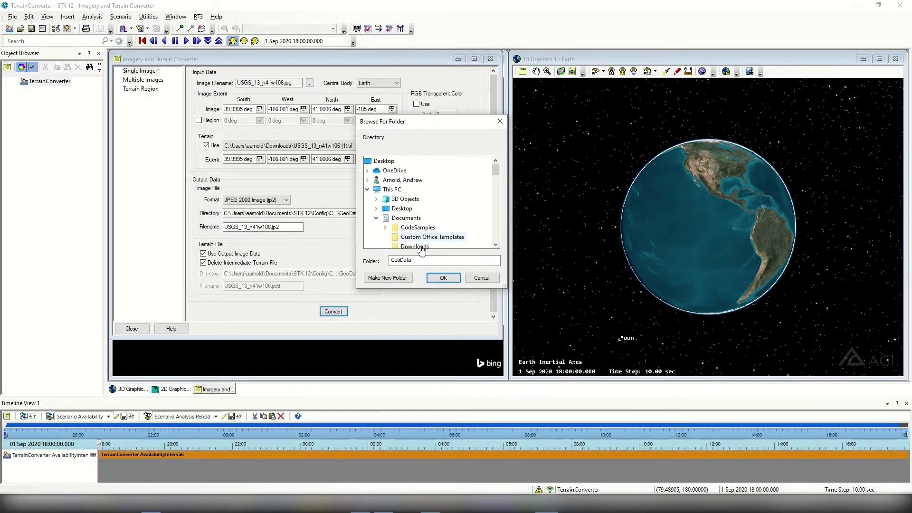
{"action": "scroll", "coordinate": [401, 216], "scroll_direction": "down", "scroll_amount": 1}
{"action": "double_click", "coordinate": [399, 180]}
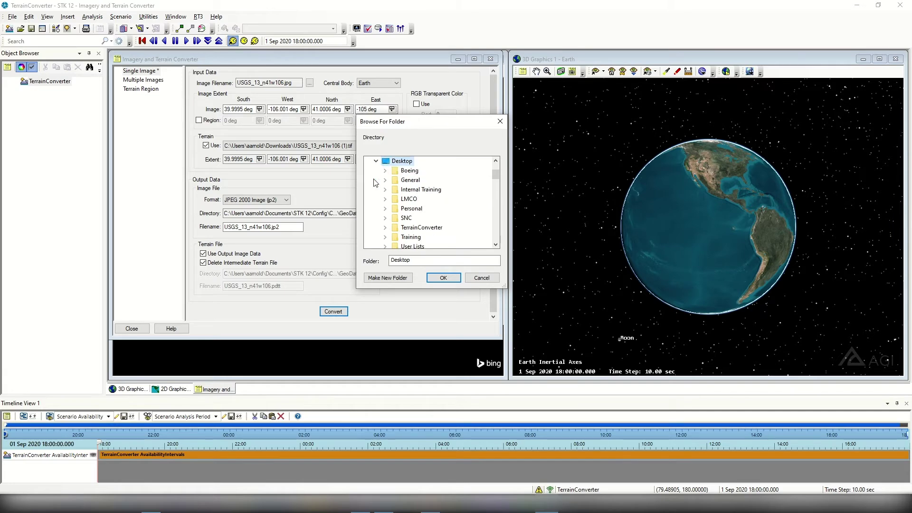
{"action": "scroll", "coordinate": [407, 189], "scroll_direction": "down", "scroll_amount": 1}
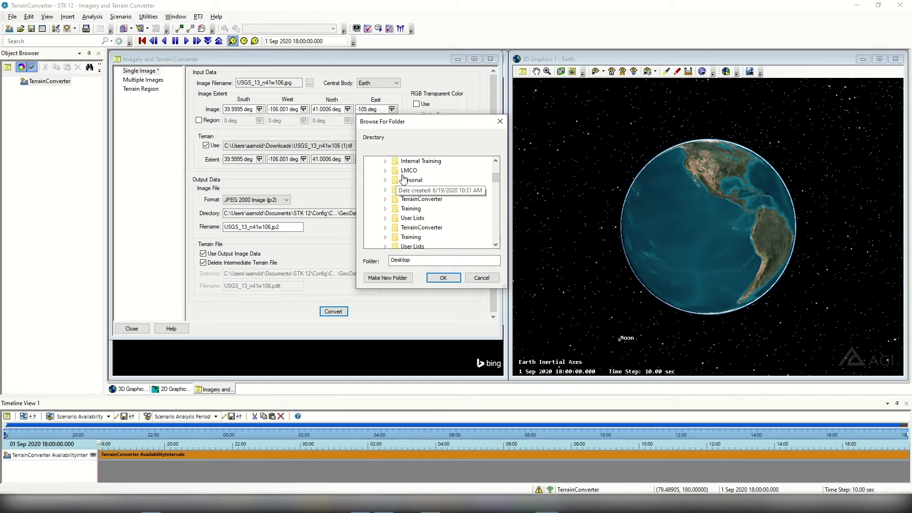
{"action": "double_click", "coordinate": [417, 198]}
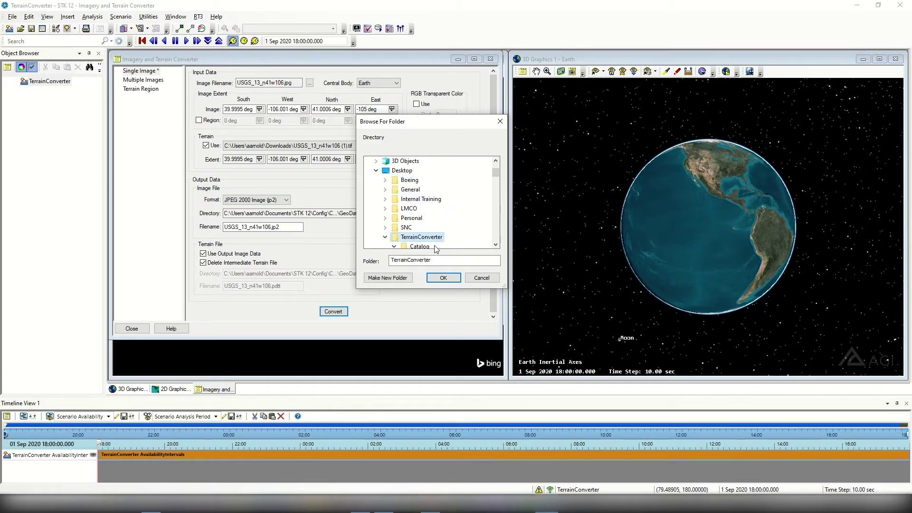
{"action": "left_click", "coordinate": [443, 278]}
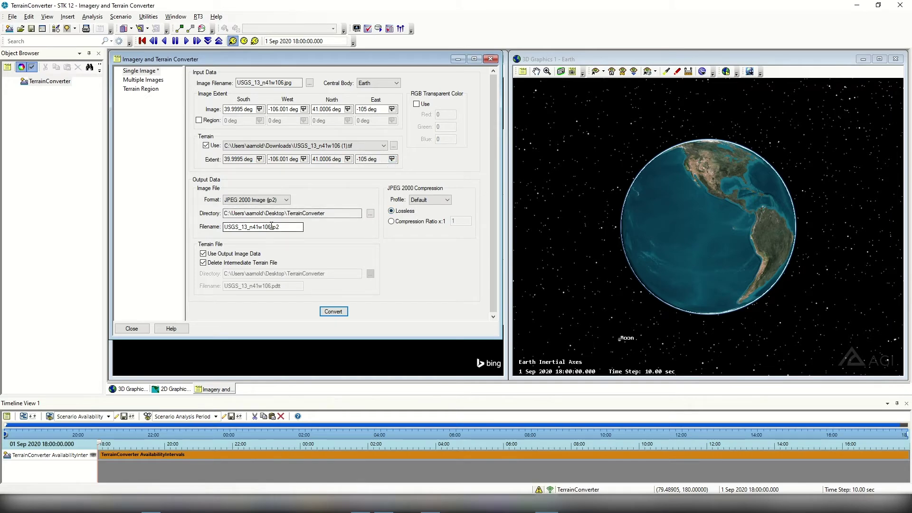
Name the output Boulder and convert, producing Boulder.jp2 and Boulder.pdtt.
{"action": "left_click_drag", "start_coordinate": [271, 227], "coordinate": [143, 213]}
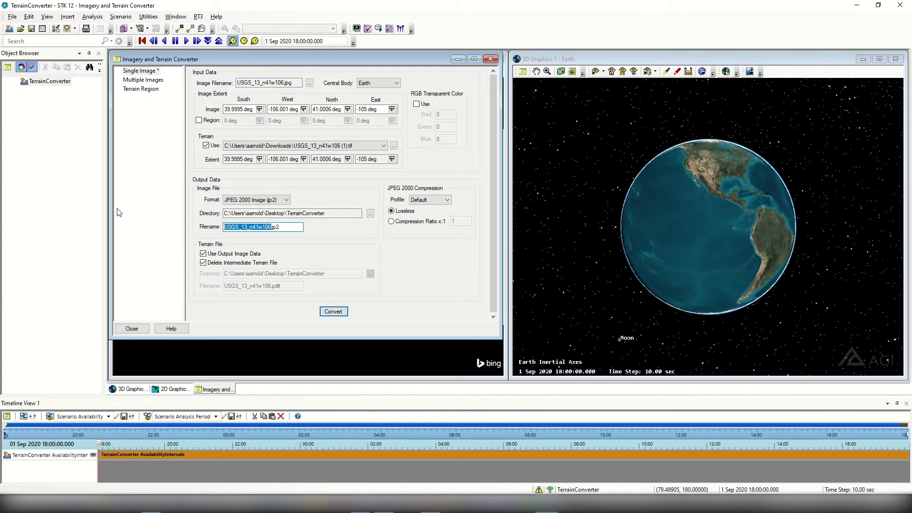
{"action": "type", "text": "Boulder"}
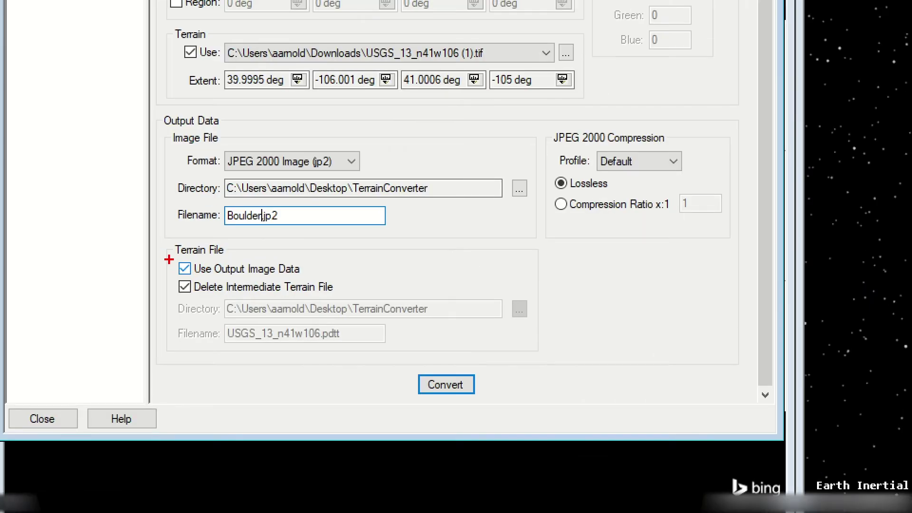
{"action": "mouse_move", "coordinate": [172, 263]}
{"action": "left_mouse_down", "text": "ctrl"}
{"action": "mouse_move", "coordinate": [295, 340]}
{"action": "mouse_move", "coordinate": [421, 359]}
{"action": "mouse_move", "coordinate": [582, 359]}
{"action": "left_mouse_up", "text": "ctrl"}
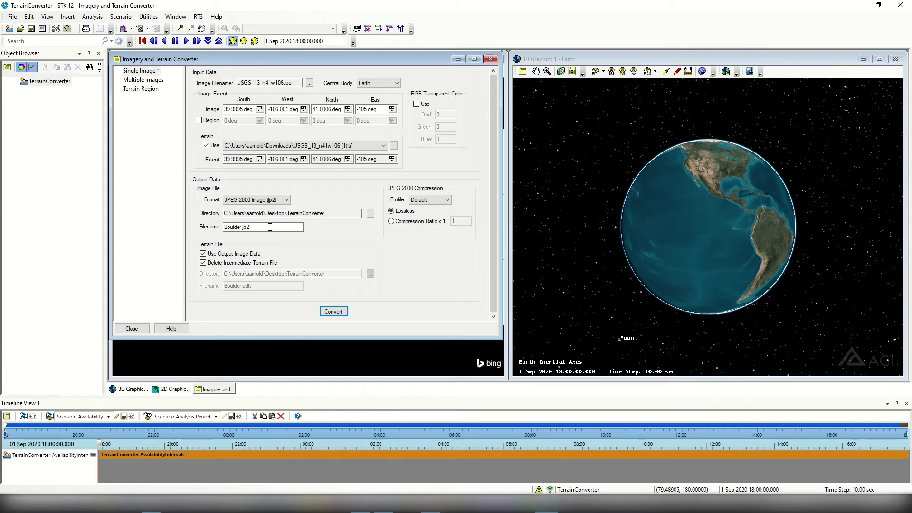
{"action": "left_click", "coordinate": [334, 311]}
Close the converter and open Globe Manager's Add Terrain/Imagery dialog for the 3D view.
{"action": "left_click", "coordinate": [132, 329]}
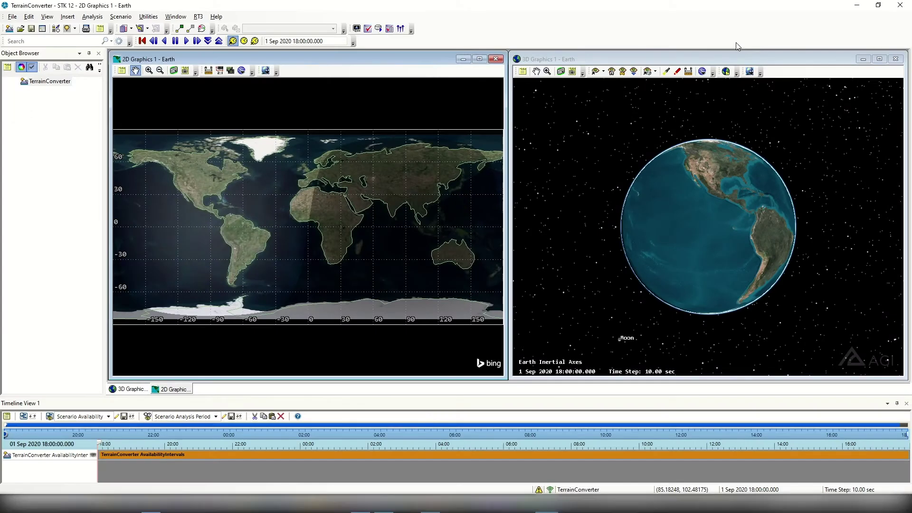
{"action": "left_click", "coordinate": [713, 115]}
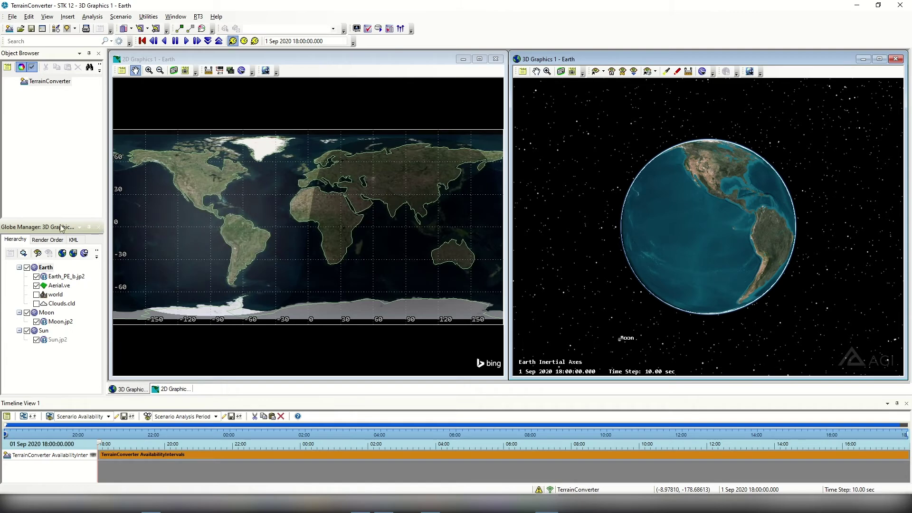
{"action": "left_click", "coordinate": [24, 254]}
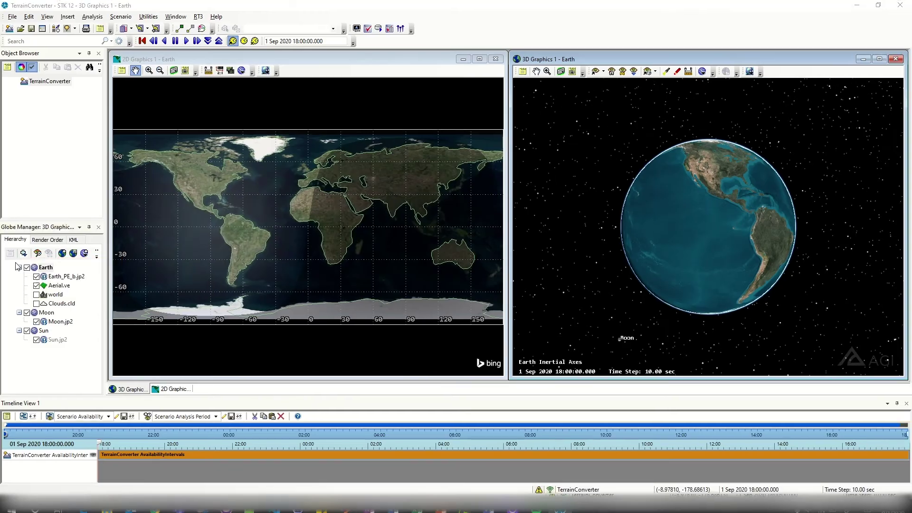
{"action": "left_click", "coordinate": [32, 267]}
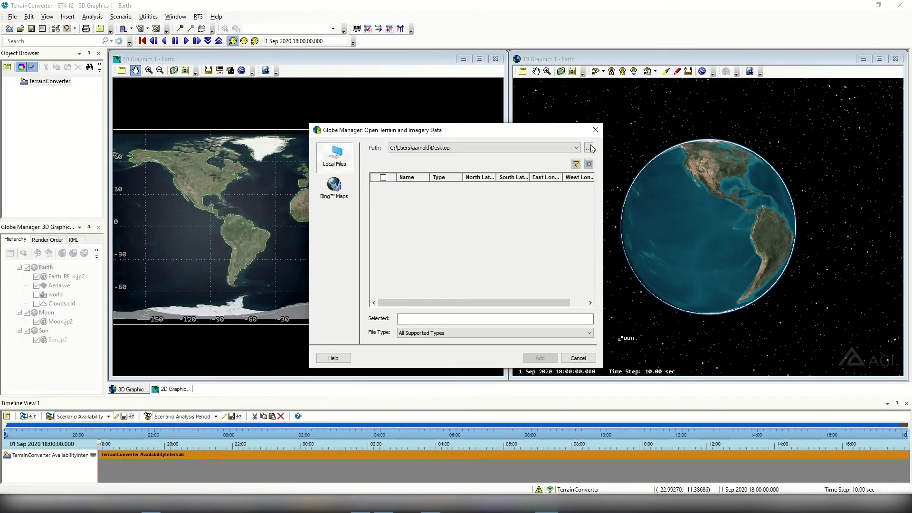
Point the Open Terrain and Imagery Data dialog at the Desktop\TerrainConverter folder.
{"action": "left_click", "coordinate": [584, 159]}
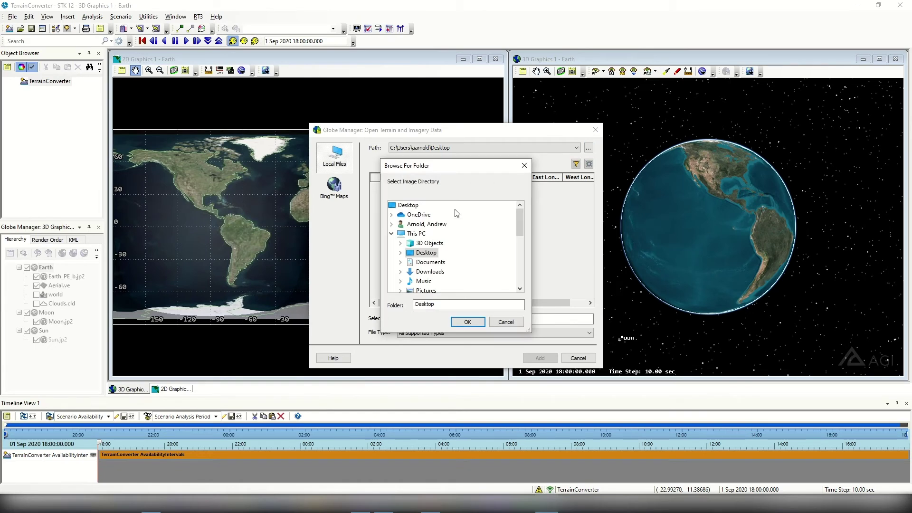
{"action": "left_click", "coordinate": [400, 252]}
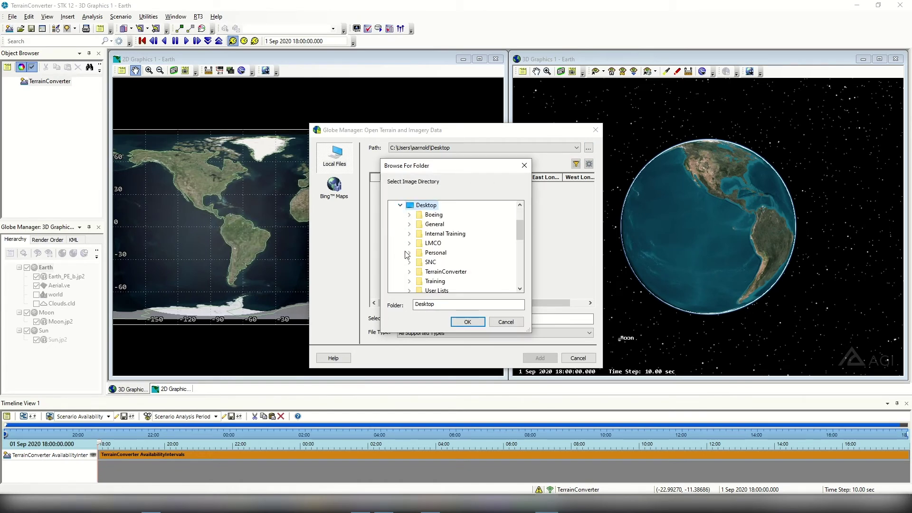
{"action": "scroll", "coordinate": [433, 240], "scroll_direction": "down", "scroll_amount": 1}
{"action": "left_click", "coordinate": [434, 242]}
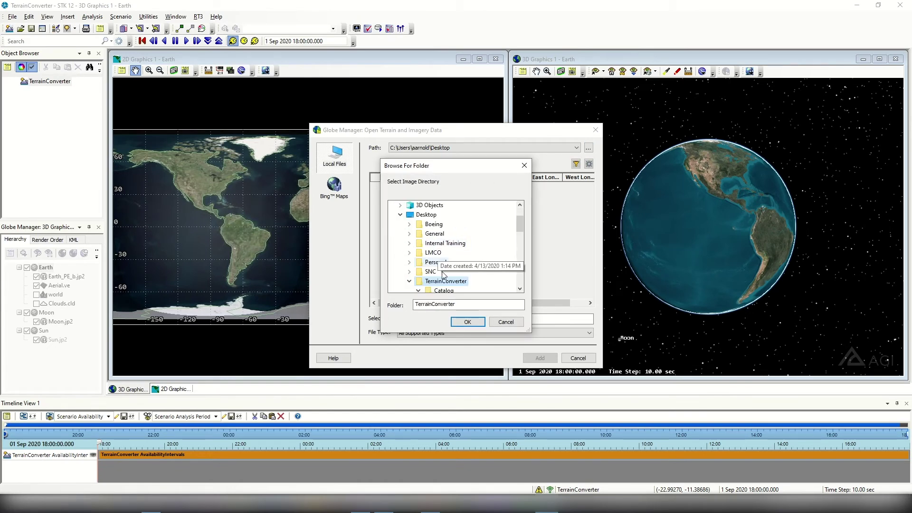
{"action": "left_click", "coordinate": [466, 322]}
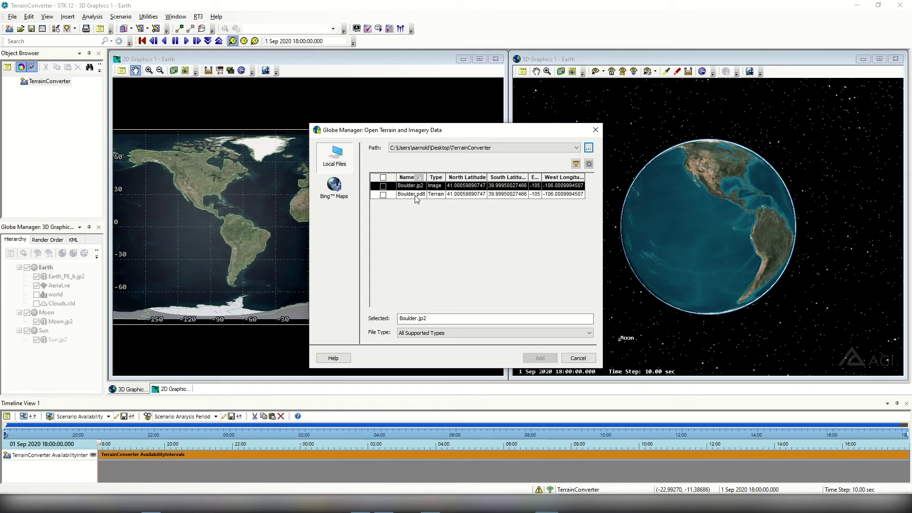
Add Boulder.jp2 and Boulder.pdtt to Earth, also using the terrain for analysis.
{"action": "left_click", "coordinate": [383, 186]}
{"action": "left_click", "coordinate": [383, 195]}
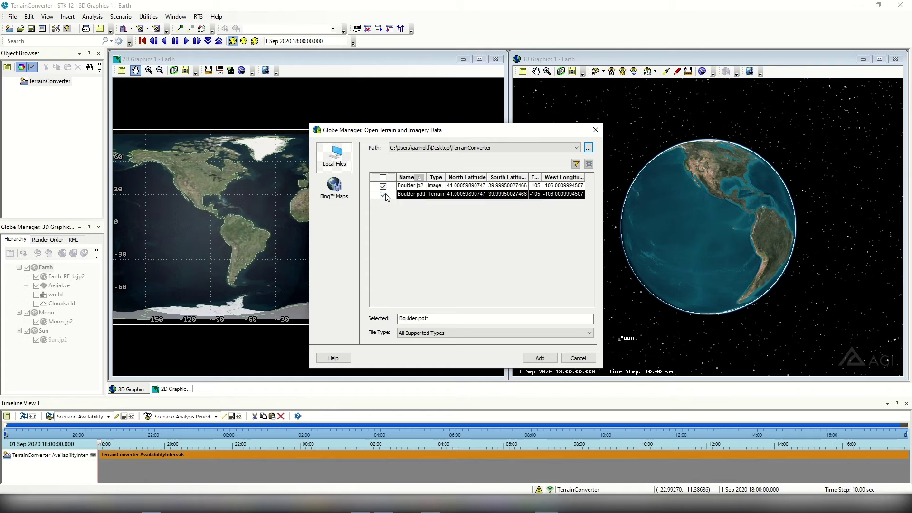
{"action": "left_click", "coordinate": [539, 358]}
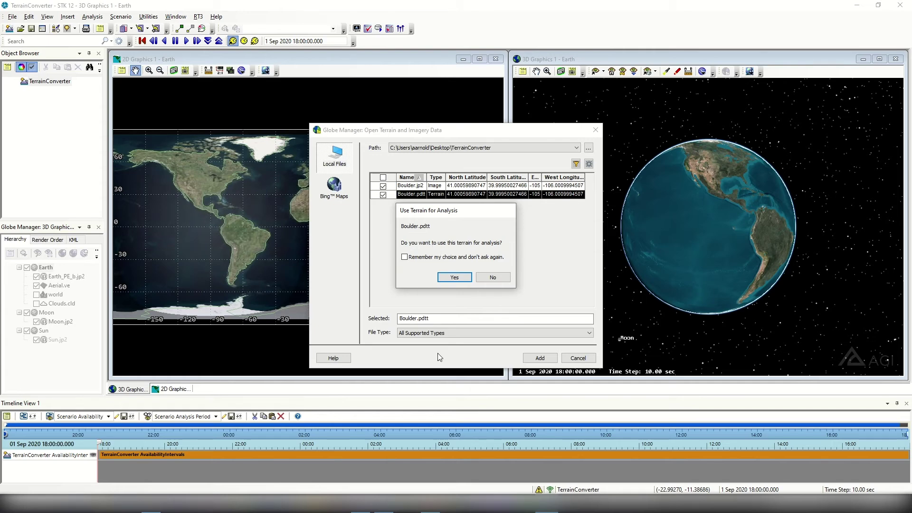
{"action": "left_click", "coordinate": [447, 279]}
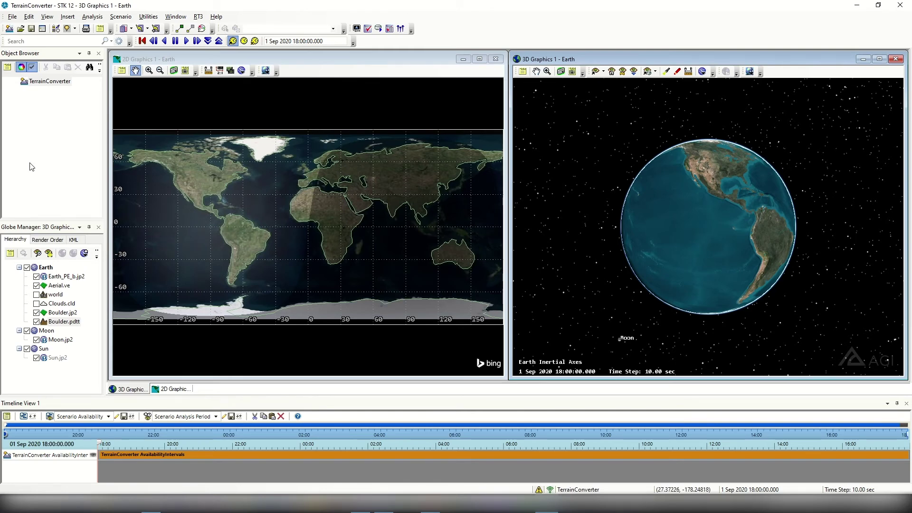
Start inserting a Place from the City Database into the TerrainConverter scenario.
{"action": "left_click", "coordinate": [43, 135]}
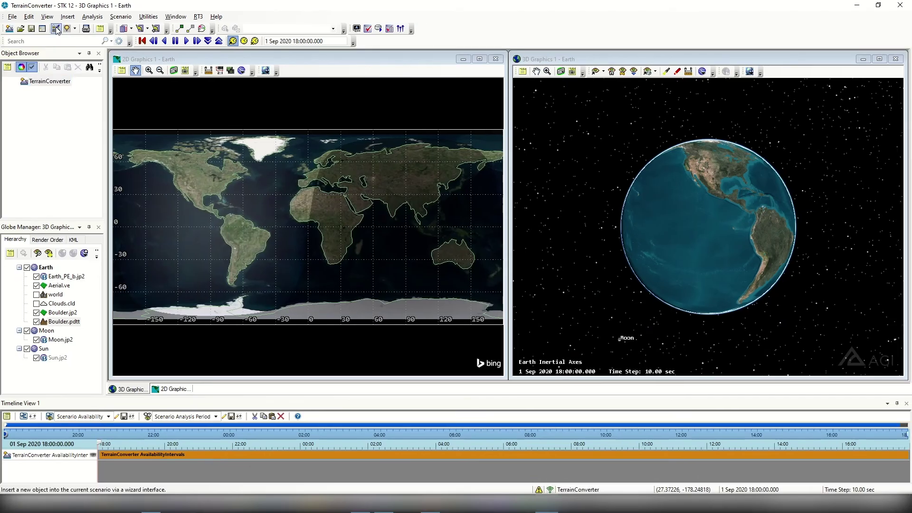
{"action": "left_click", "coordinate": [56, 28]}
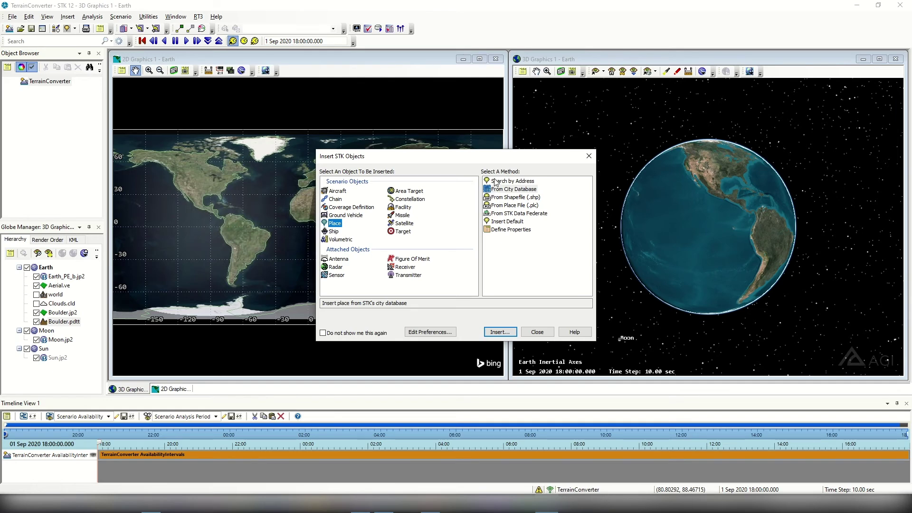
{"action": "left_click", "coordinate": [511, 190]}
{"action": "left_click", "coordinate": [500, 331]}
Search the city database for Boulder, insert Boulder, Colorado, and close both dialogs.
{"action": "left_click", "coordinate": [276, 171]}
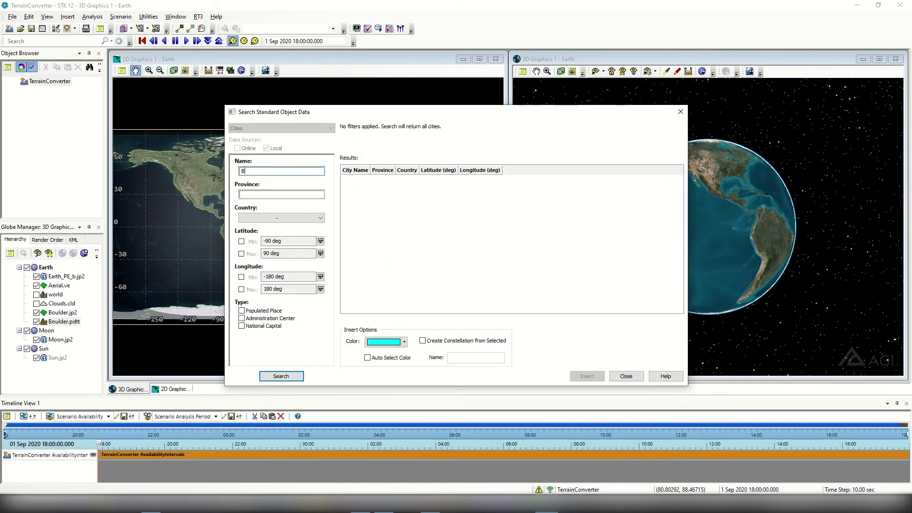
{"action": "left_click", "coordinate": [280, 376]}
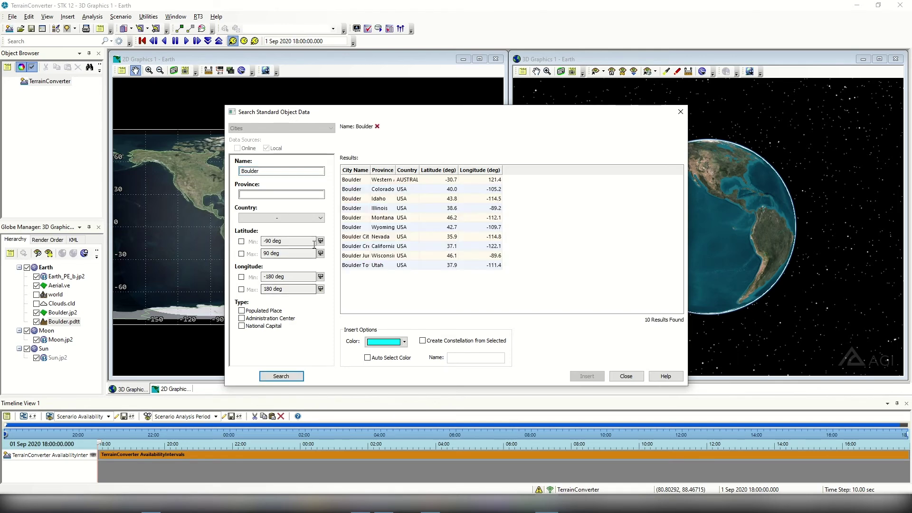
{"action": "left_click_drag", "start_coordinate": [371, 174], "coordinate": [398, 175]}
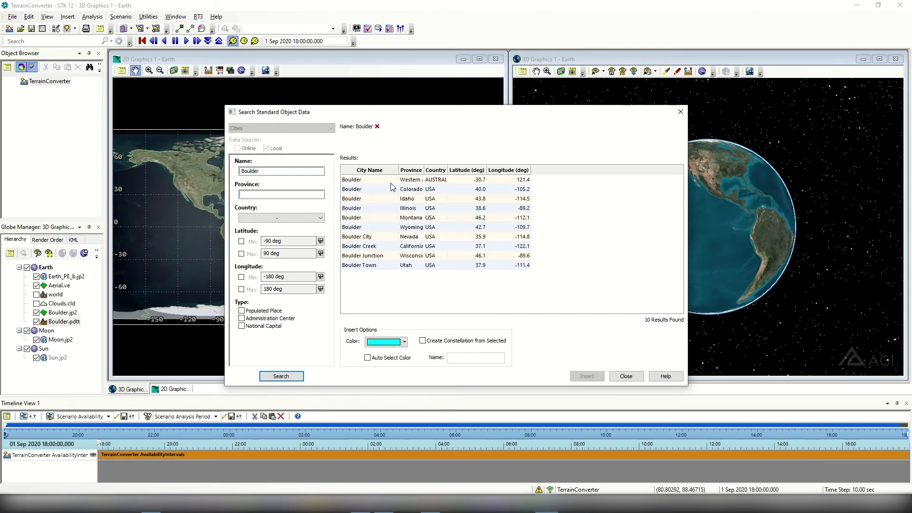
{"action": "left_click", "coordinate": [352, 189]}
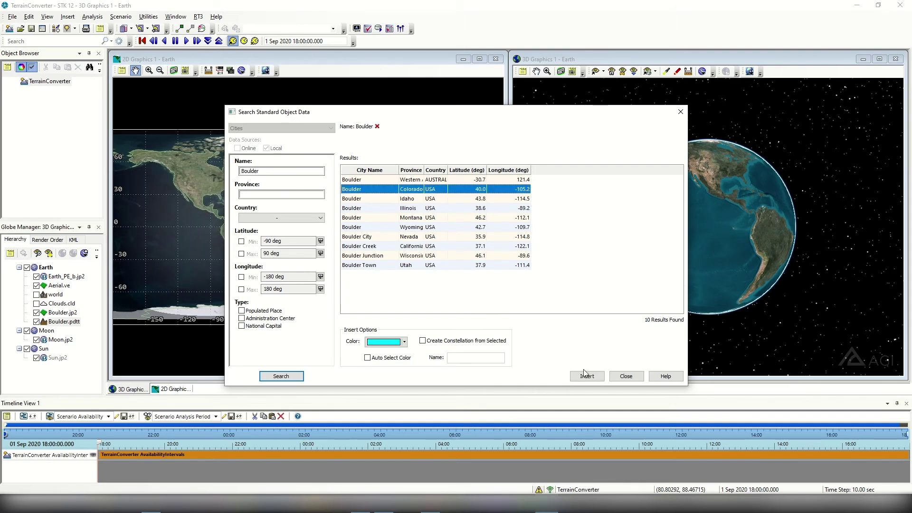
{"action": "left_click", "coordinate": [587, 376]}
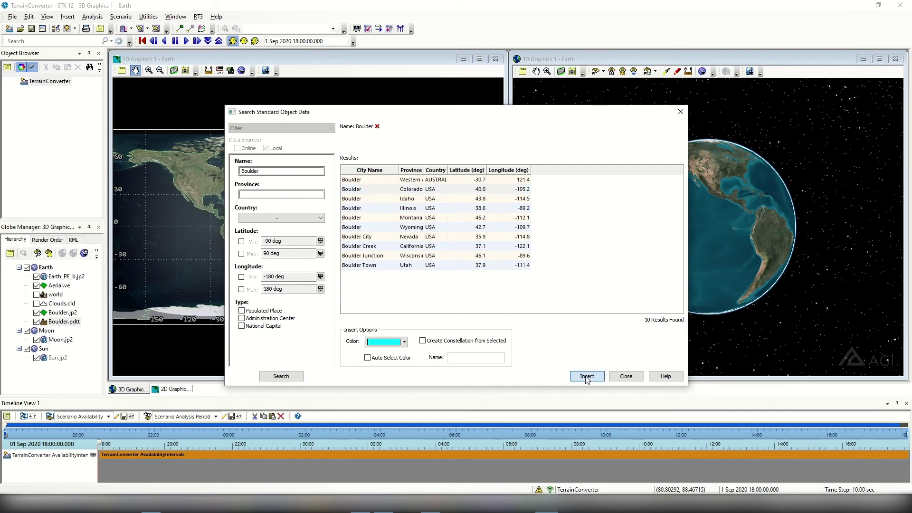
{"action": "left_click", "coordinate": [627, 377]}
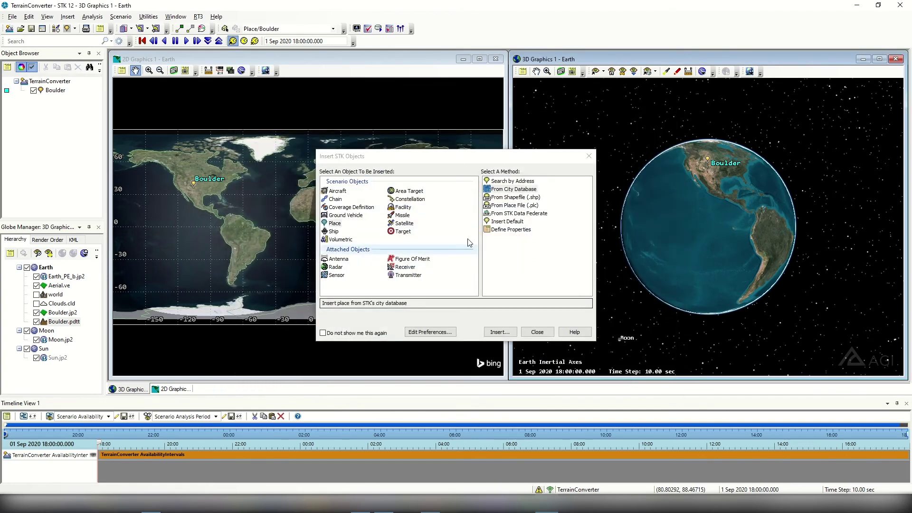
{"action": "left_click", "coordinate": [538, 333]}
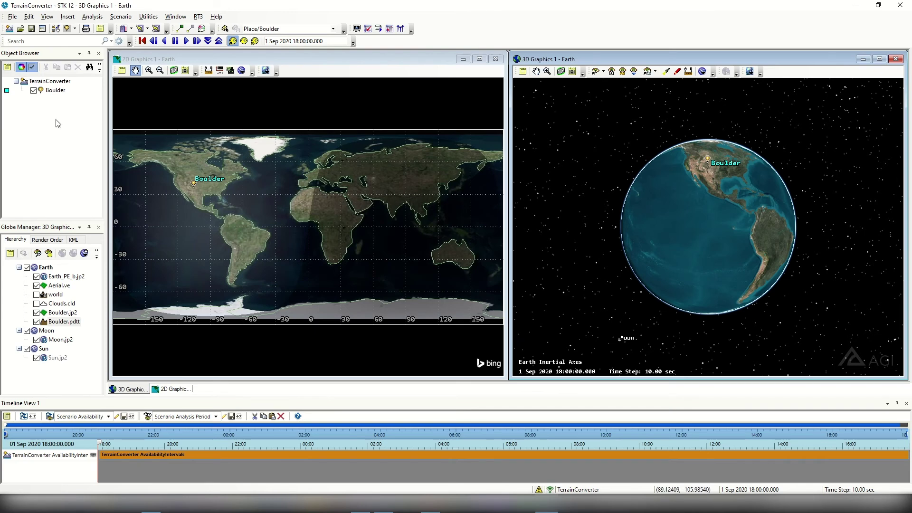
Zoom the 3D view to the Boulder place and tilt it obliquely across the grey terrain patch.
{"action": "right_click", "coordinate": [55, 93]}
{"action": "left_click", "coordinate": [78, 108]}
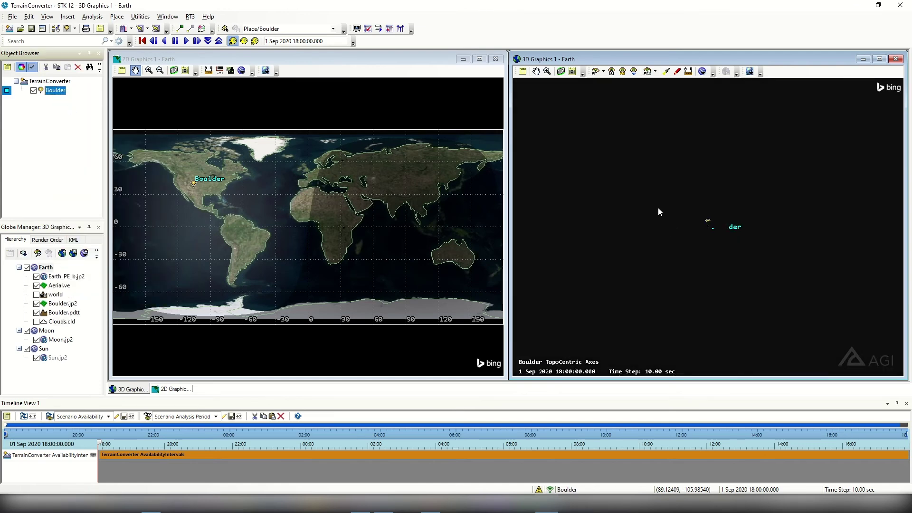
{"action": "left_click", "coordinate": [752, 227]}
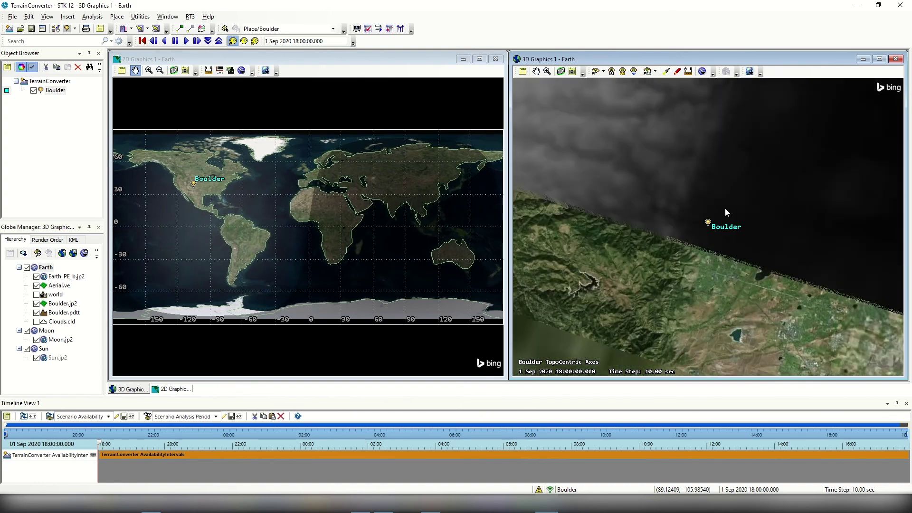
{"action": "scroll", "coordinate": [723, 209], "scroll_direction": "down", "scroll_amount": 6}
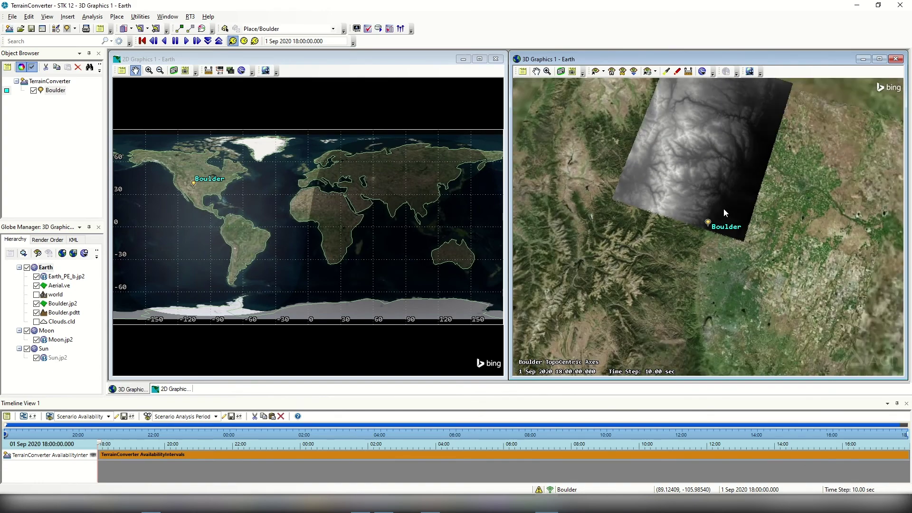
{"action": "left_click_drag", "start_coordinate": [731, 202], "coordinate": [691, 158]}
{"action": "scroll", "coordinate": [779, 209], "scroll_direction": "up", "scroll_amount": 5}
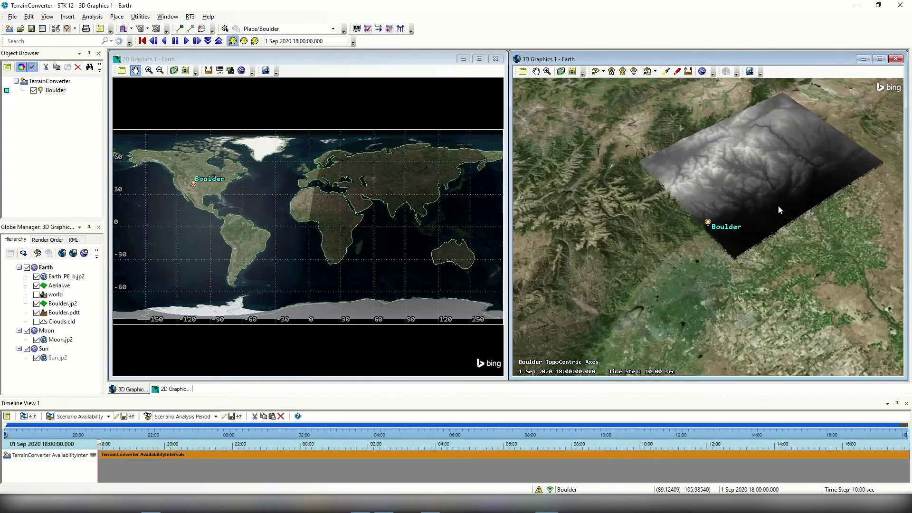
{"action": "mouse_move", "coordinate": [791, 217]}
{"action": "left_mouse_down"}
{"action": "mouse_move", "coordinate": [709, 167]}
{"action": "mouse_move", "coordinate": [805, 178]}
{"action": "mouse_move", "coordinate": [790, 196]}
{"action": "mouse_move", "coordinate": [813, 177]}
{"action": "mouse_move", "coordinate": [768, 222]}
{"action": "mouse_move", "coordinate": [774, 204]}
{"action": "mouse_move", "coordinate": [709, 187]}
{"action": "mouse_move", "coordinate": [713, 214]}
{"action": "mouse_move", "coordinate": [779, 238]}
{"action": "mouse_move", "coordinate": [768, 216]}
{"action": "mouse_move", "coordinate": [774, 198]}
{"action": "mouse_move", "coordinate": [799, 206]}
{"action": "mouse_move", "coordinate": [779, 217]}
{"action": "left_mouse_up"}
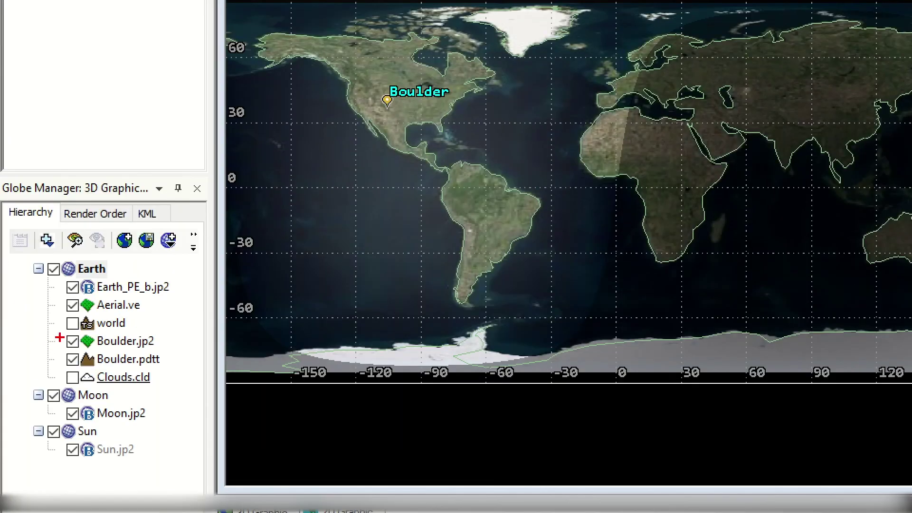
Switch off the Boulder.jp2 imagery and rotate the view to see Boulder's mountains in relief.
{"action": "left_click_drag", "start_coordinate": [59, 327], "coordinate": [164, 354]}
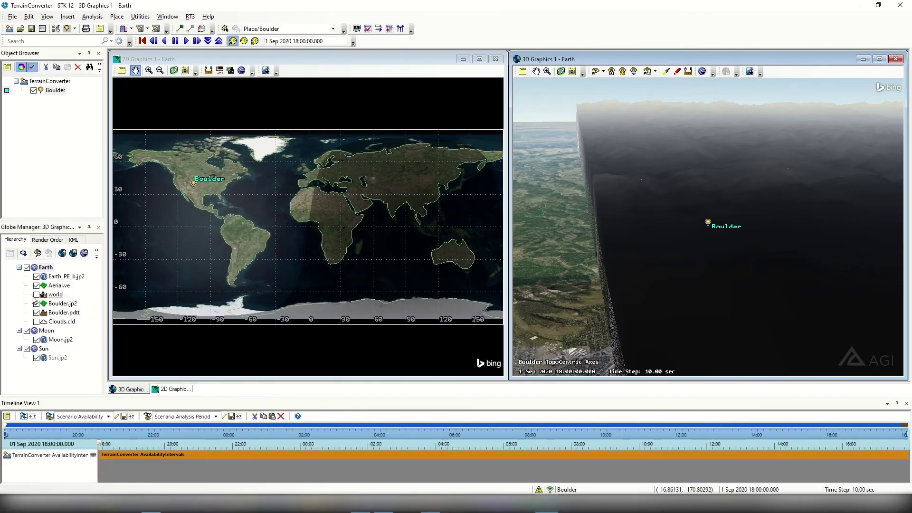
{"action": "left_click", "coordinate": [36, 303]}
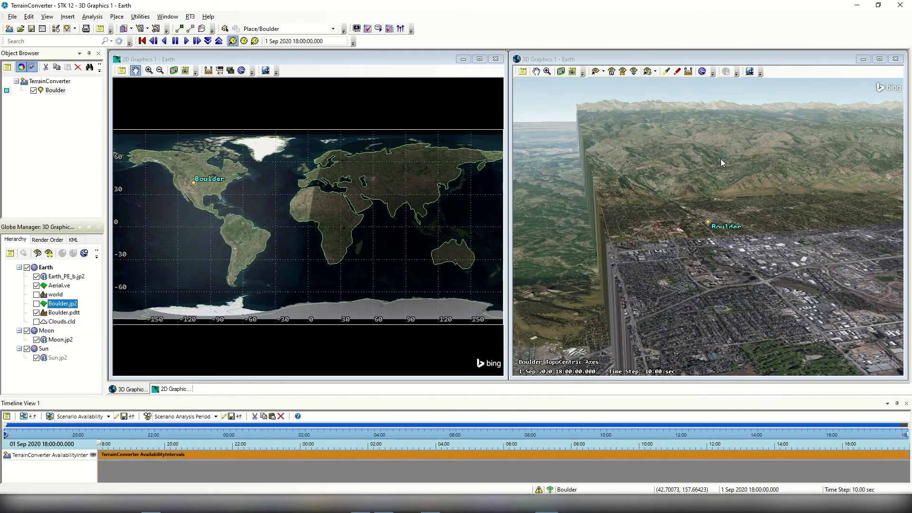
{"action": "left_click_drag", "start_coordinate": [750, 168], "coordinate": [778, 191]}
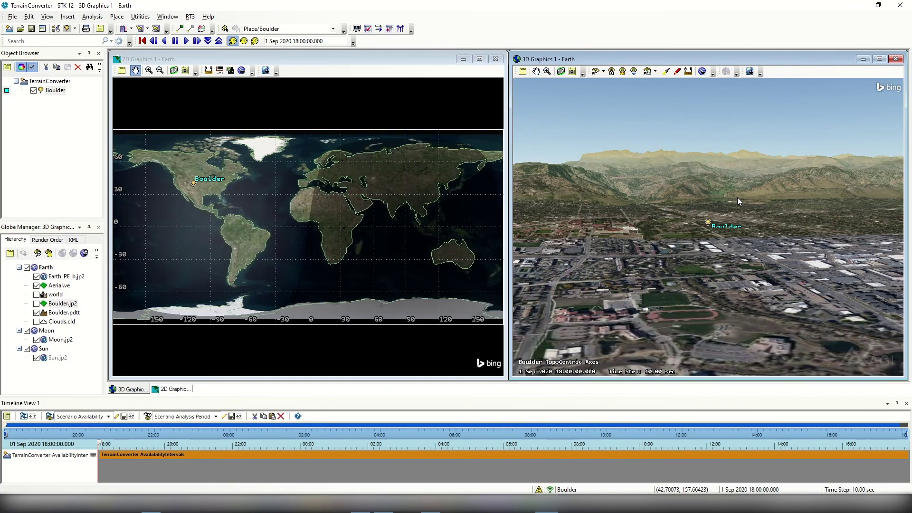
{"action": "left_click_drag", "start_coordinate": [717, 208], "coordinate": [735, 241]}
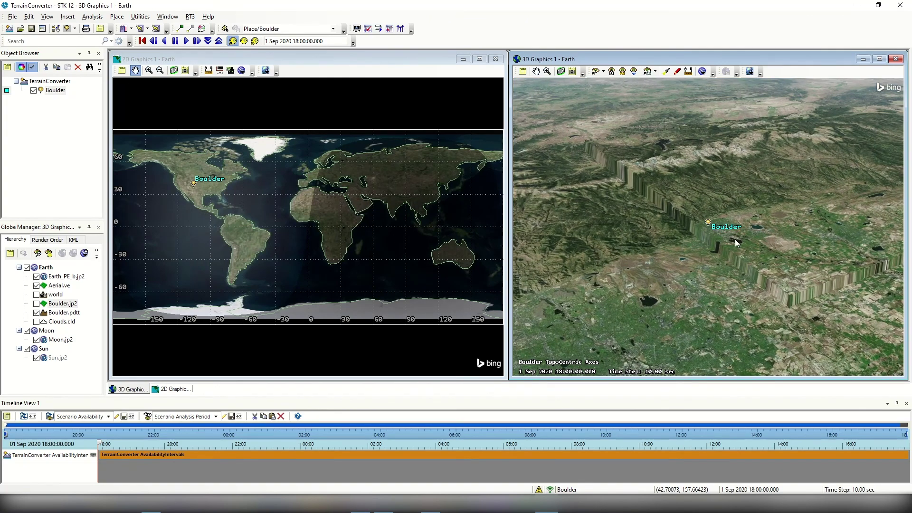